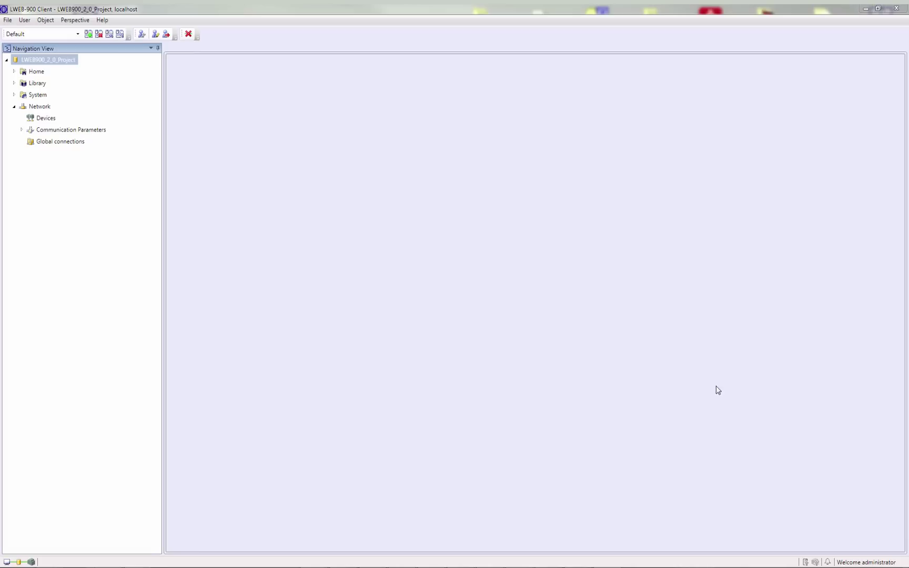
Open the project's BACnet properties and turn Register as Foreign Device on, then off again
{"action": "right_click", "coordinate": [63, 62]}
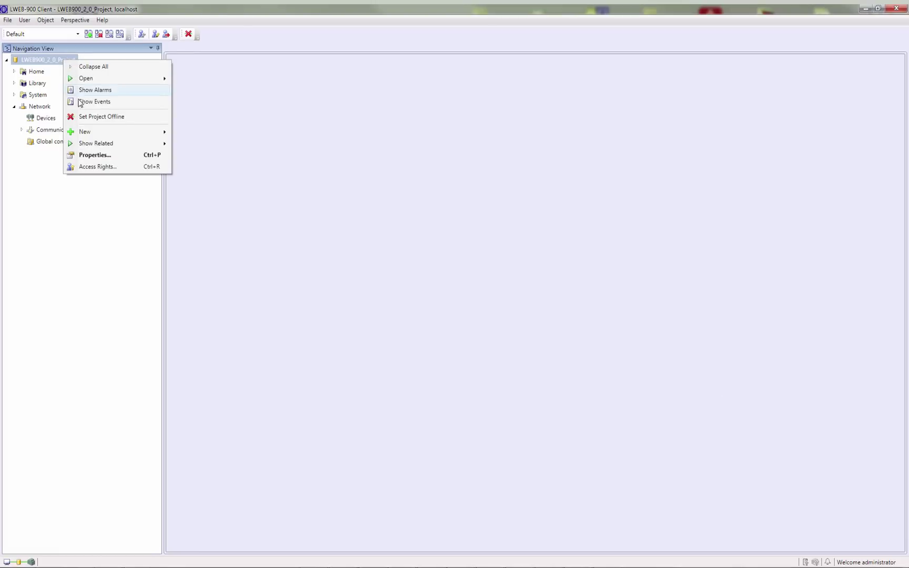
{"action": "left_click", "coordinate": [97, 155]}
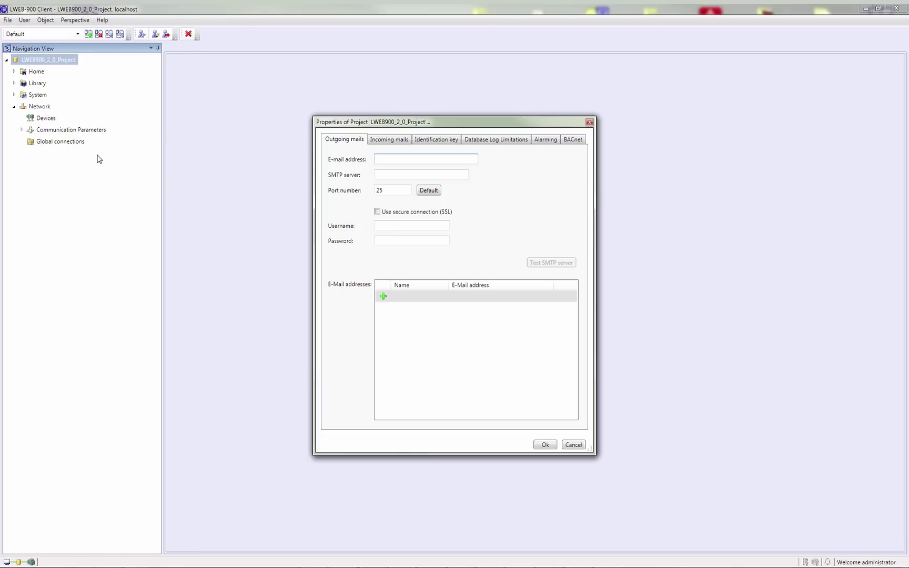
{"action": "left_click", "coordinate": [567, 143]}
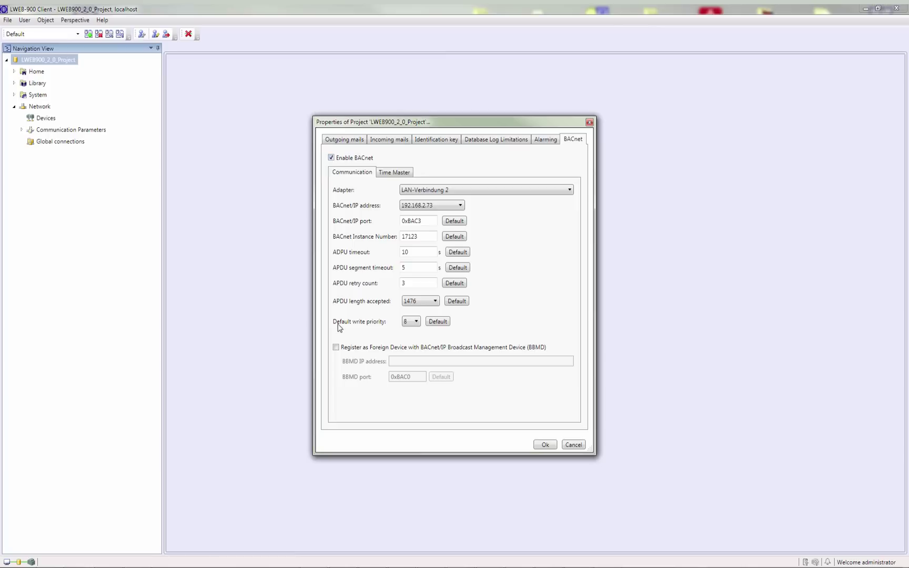
{"action": "left_click", "coordinate": [336, 348]}
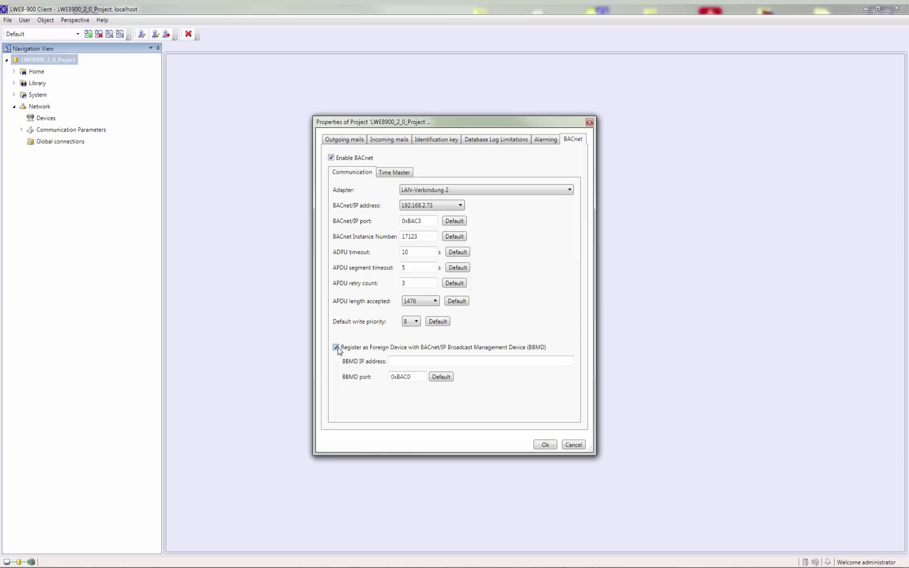
{"action": "left_click", "coordinate": [336, 348]}
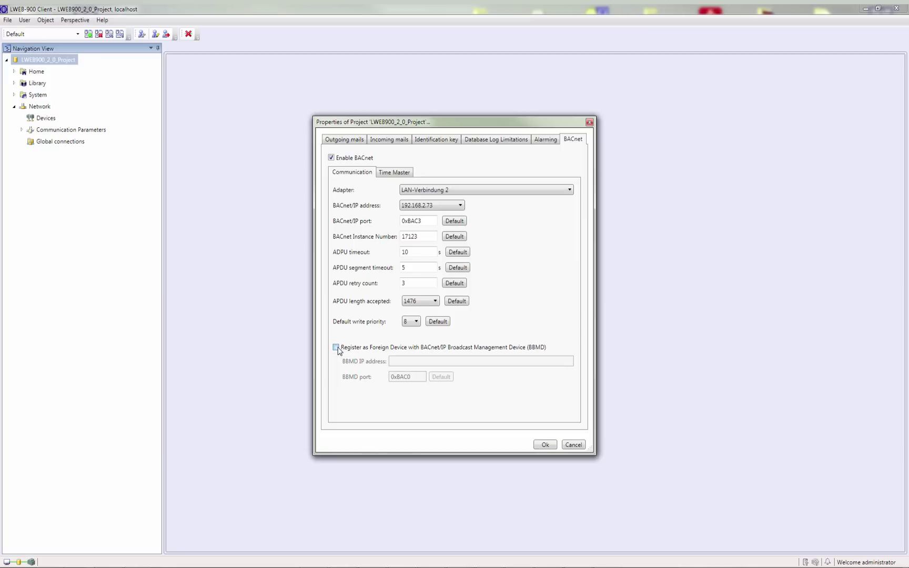
On Time Master, enable time sync and cancel a new recipient, then disable sync and save the properties
{"action": "left_click", "coordinate": [391, 174]}
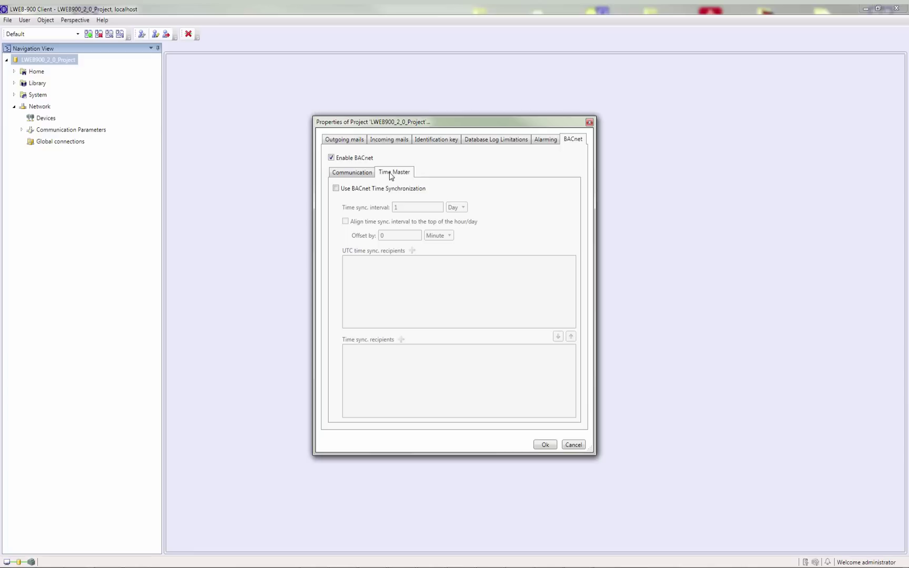
{"action": "left_click", "coordinate": [336, 189]}
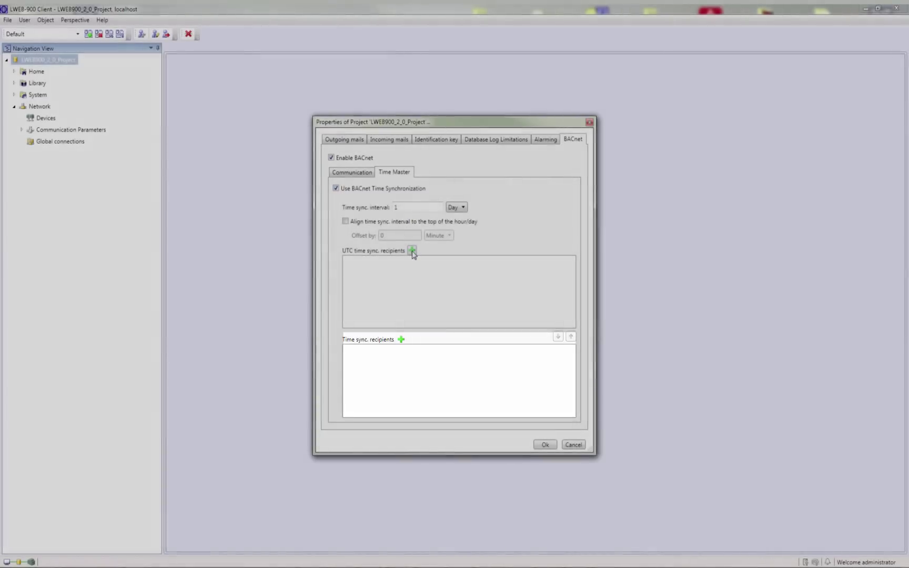
{"action": "left_click", "coordinate": [412, 250]}
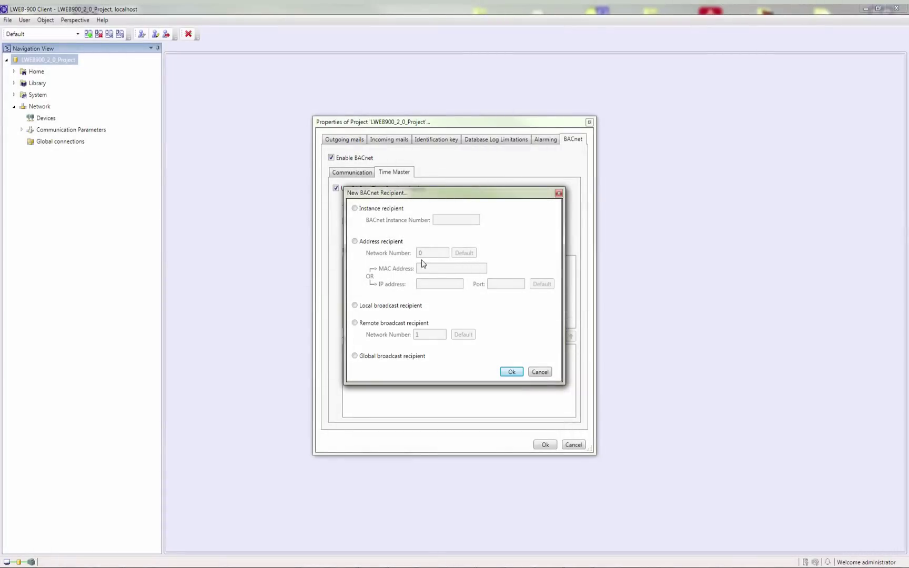
{"action": "left_click", "coordinate": [542, 372]}
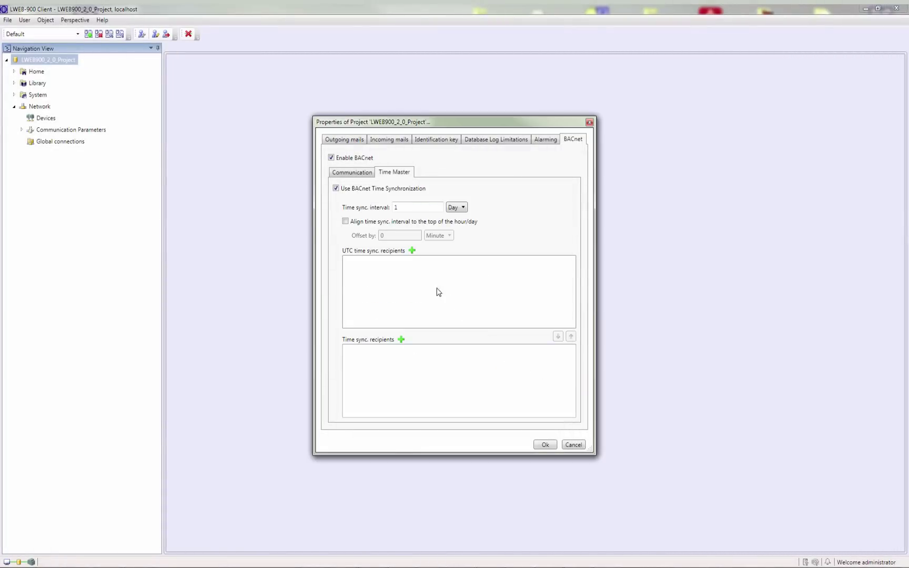
{"action": "left_click", "coordinate": [335, 188]}
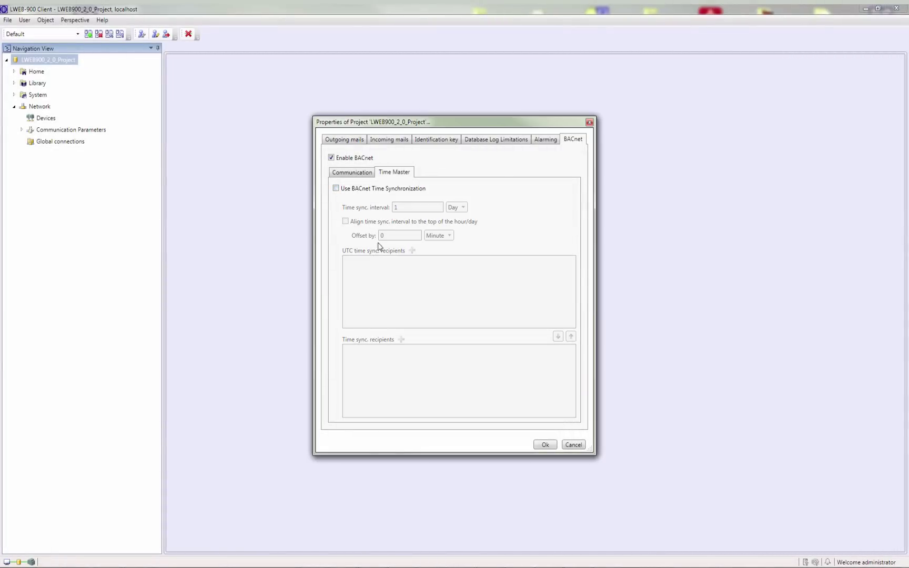
{"action": "left_click", "coordinate": [545, 445]}
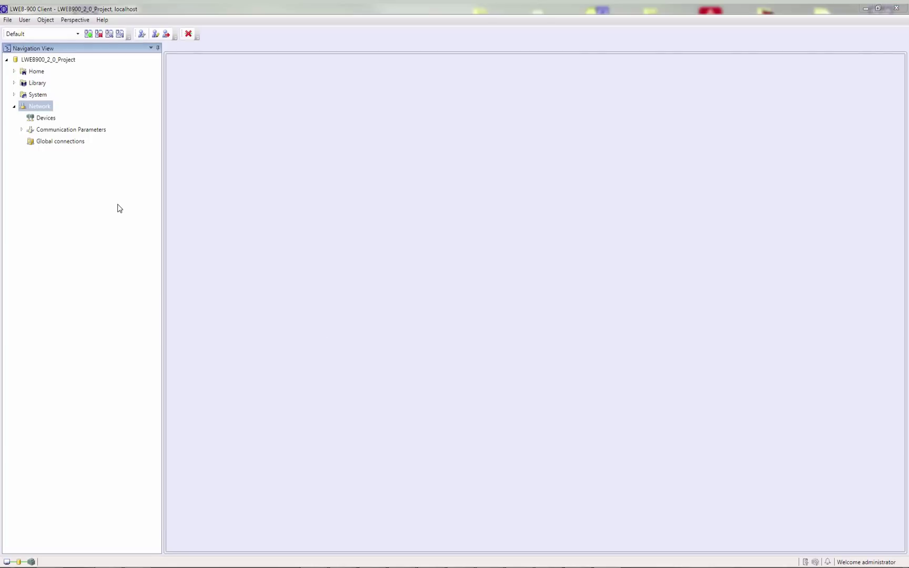
Scan the BACnet network from the Network folder and add ISP 4.24.01 and ISP 4.25.01
{"action": "left_click", "coordinate": [41, 107]}
{"action": "right_click", "coordinate": [41, 109]}
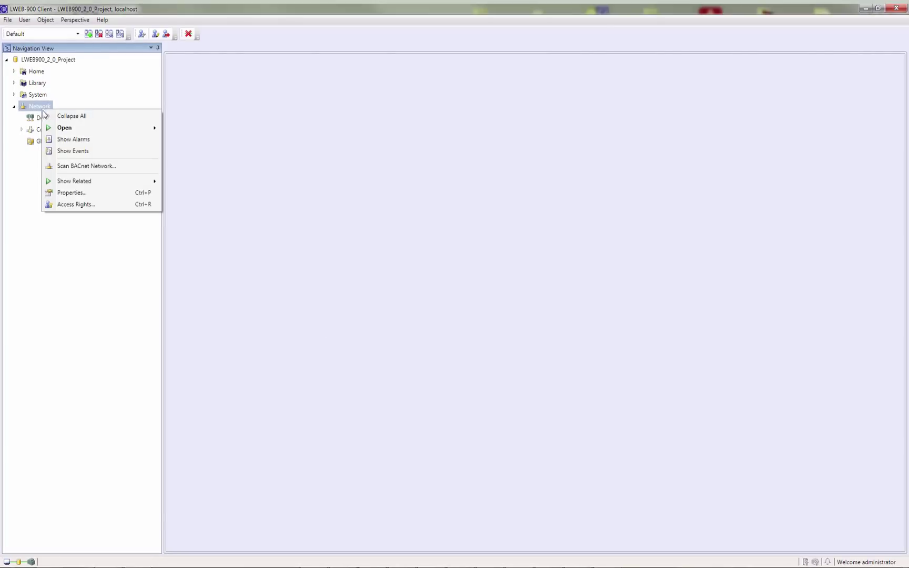
{"action": "left_click", "coordinate": [63, 166]}
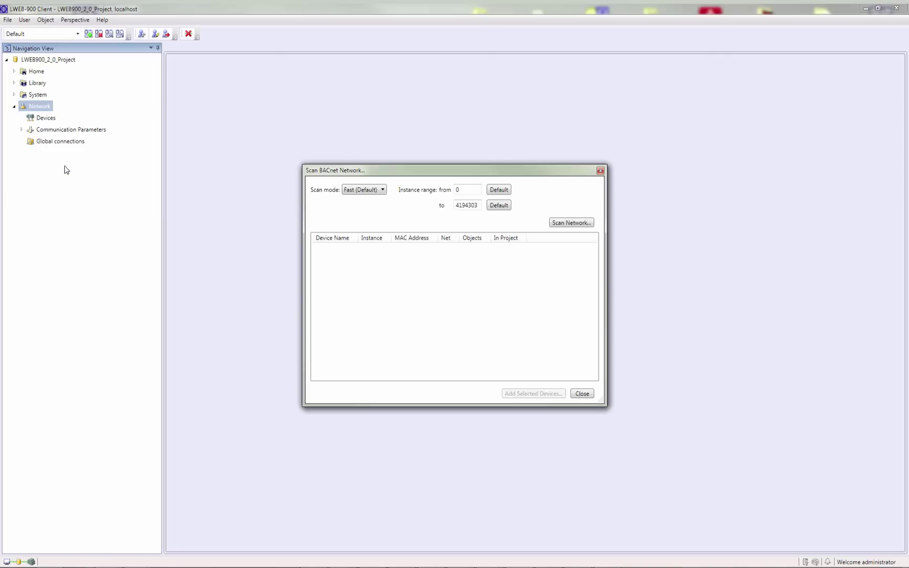
{"action": "left_click", "coordinate": [577, 225]}
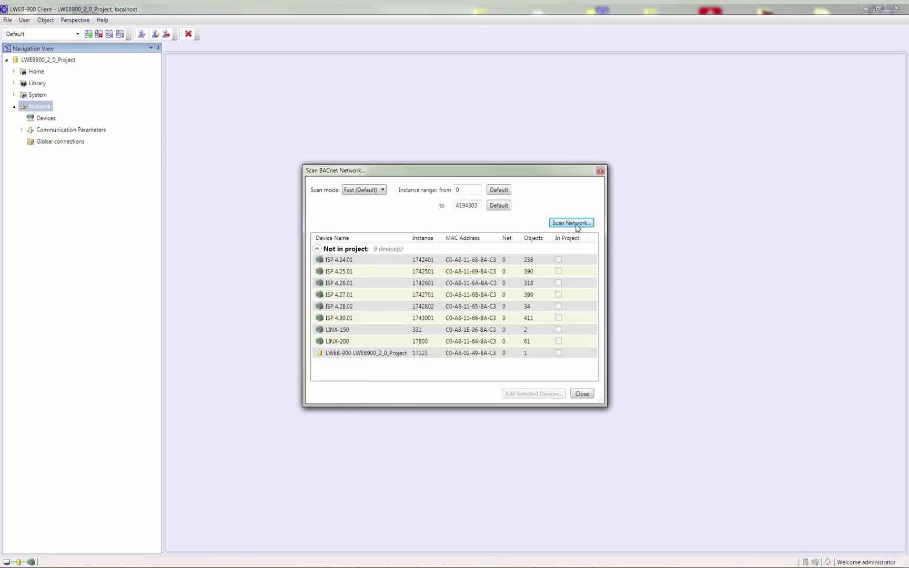
{"action": "left_click", "coordinate": [354, 261]}
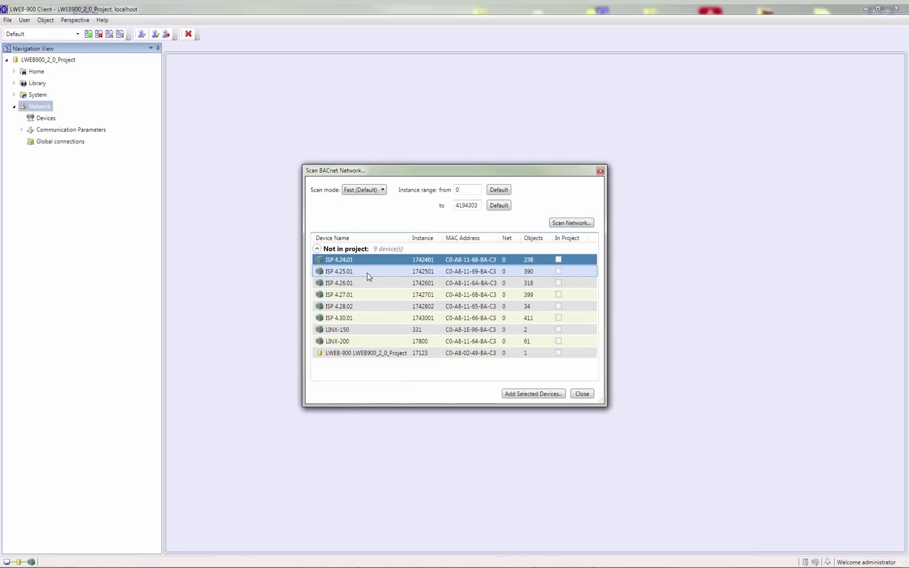
{"action": "left_click", "coordinate": [368, 272], "text": "ctrl"}
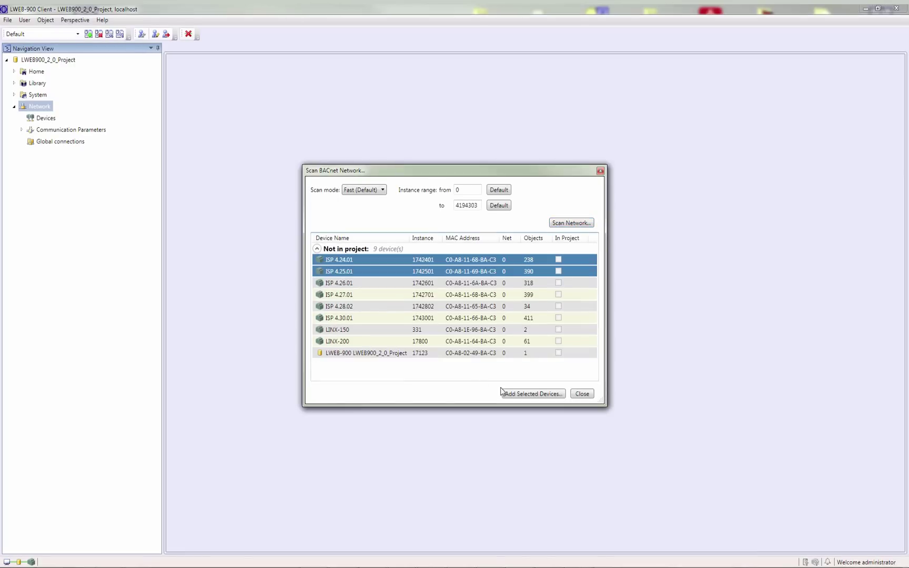
{"action": "left_click", "coordinate": [526, 394]}
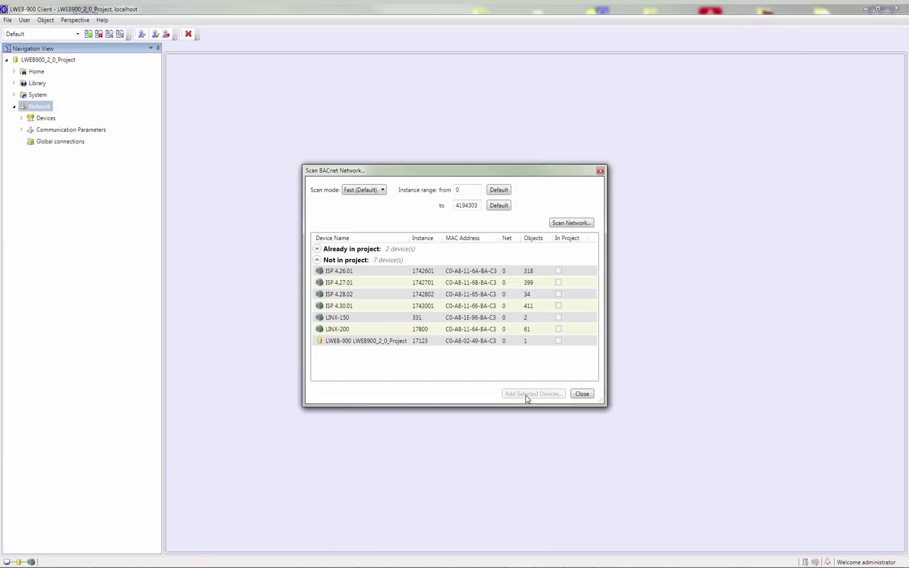
Close the network scan and open the Outputs list under Devices > ISP 4.24.01 > BACnet
{"action": "left_click", "coordinate": [582, 394]}
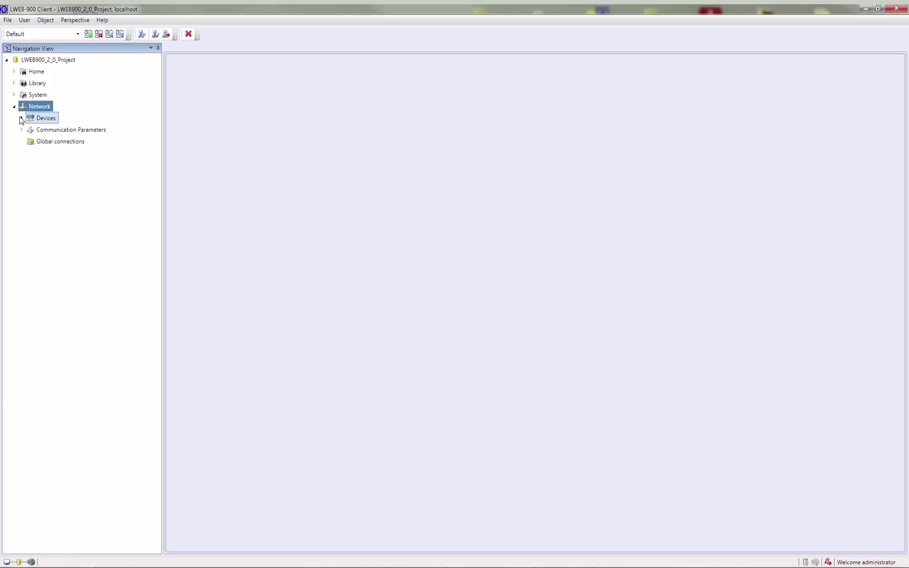
{"action": "left_click", "coordinate": [22, 118]}
{"action": "left_click", "coordinate": [29, 129]}
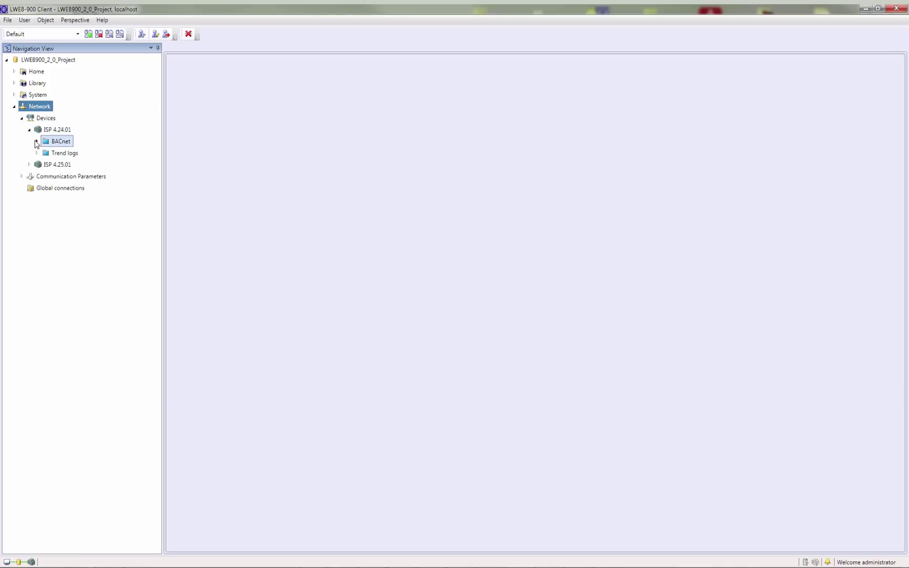
{"action": "left_click", "coordinate": [36, 141]}
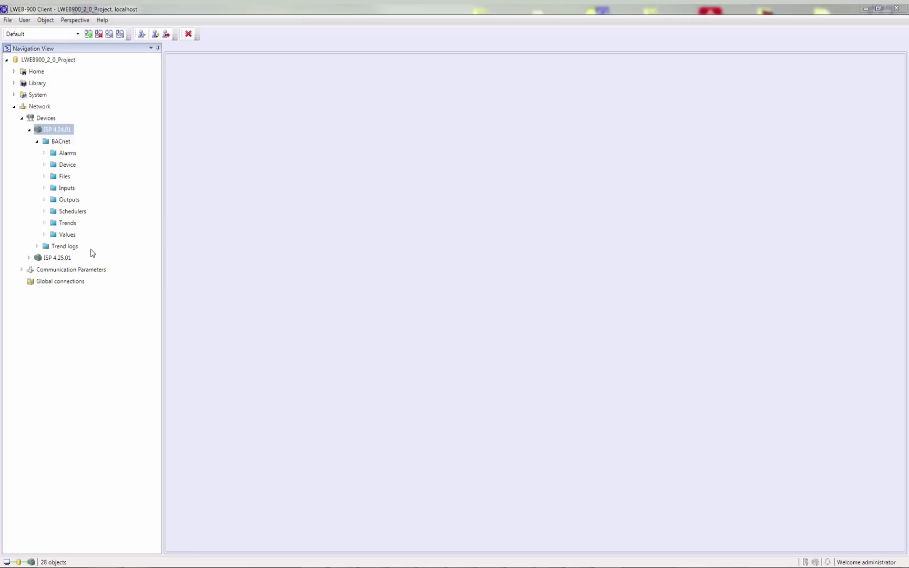
{"action": "double_click", "coordinate": [63, 204]}
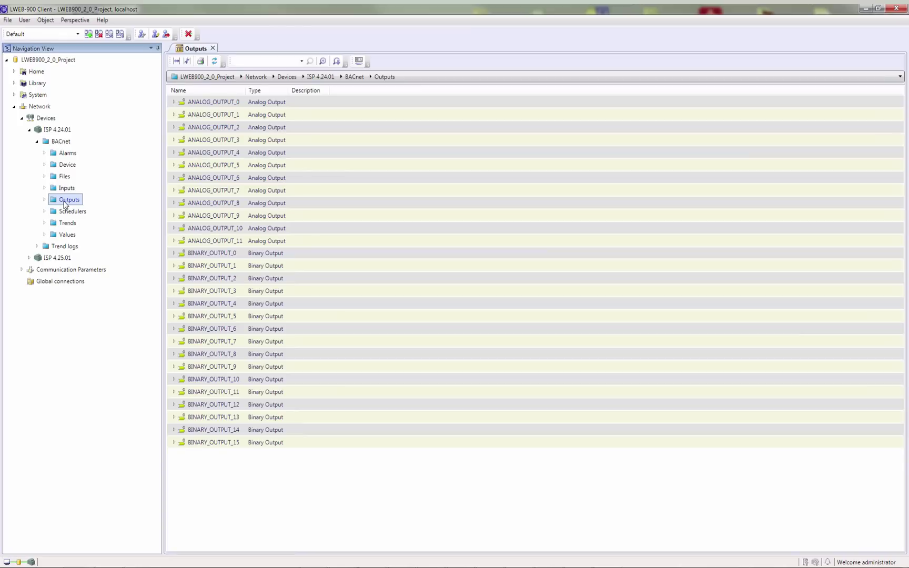
Add the Value column to the Outputs list's visible columns and apply it
{"action": "left_click", "coordinate": [187, 61]}
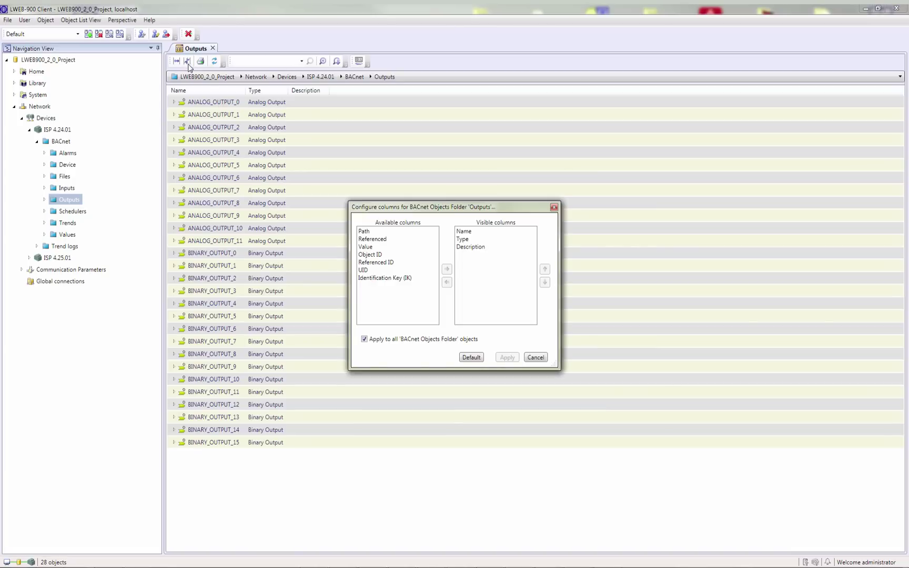
{"action": "left_click", "coordinate": [371, 247]}
{"action": "left_click", "coordinate": [447, 270]}
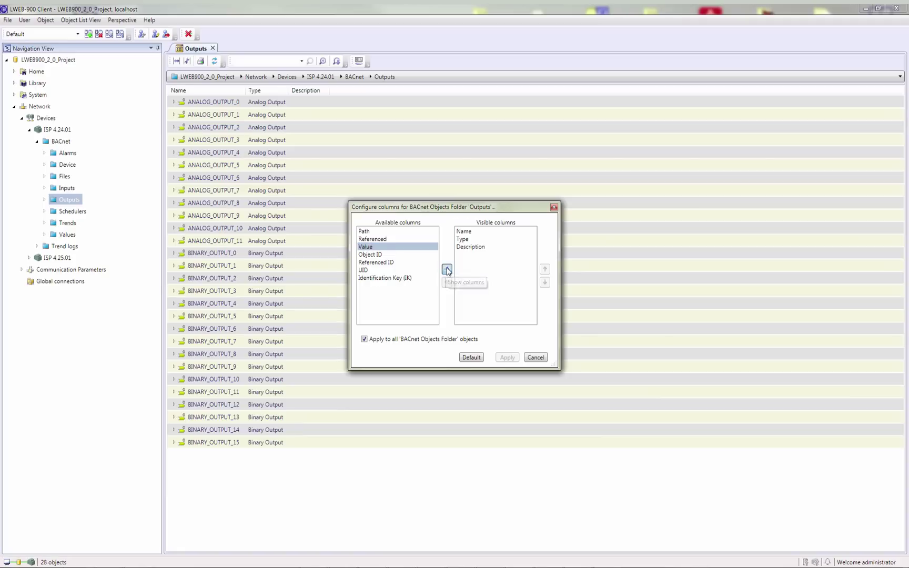
{"action": "left_click", "coordinate": [508, 357]}
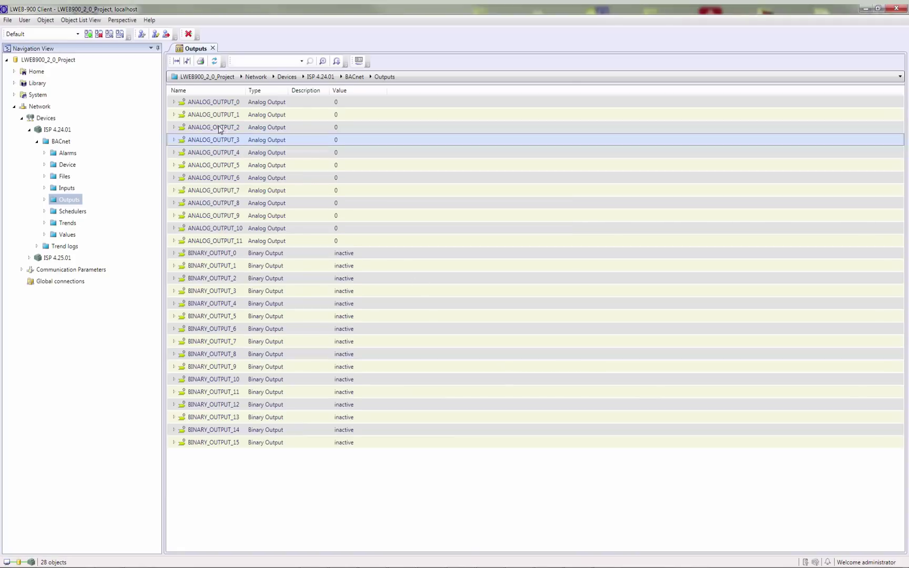
Expand ANALOG_OUTPUT_0's Priority Array and write 20 to Priority Array[08]
{"action": "left_click", "coordinate": [174, 102]}
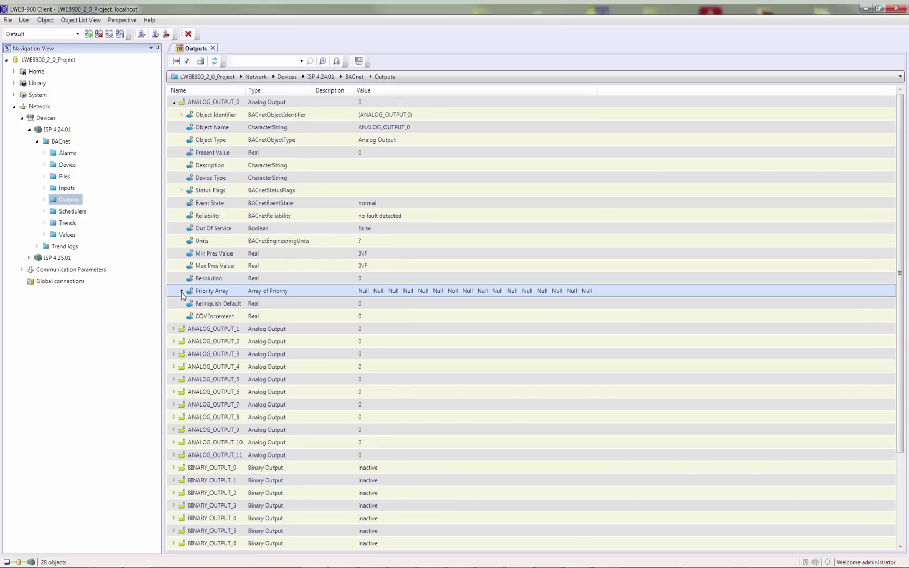
{"action": "left_click", "coordinate": [181, 290]}
{"action": "left_click", "coordinate": [365, 393]}
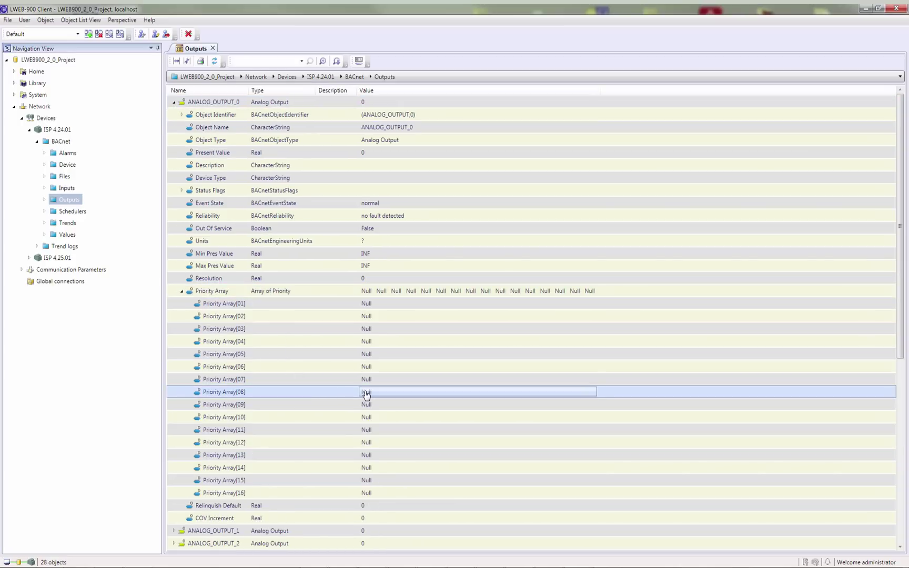
{"action": "type", "text": "20"}
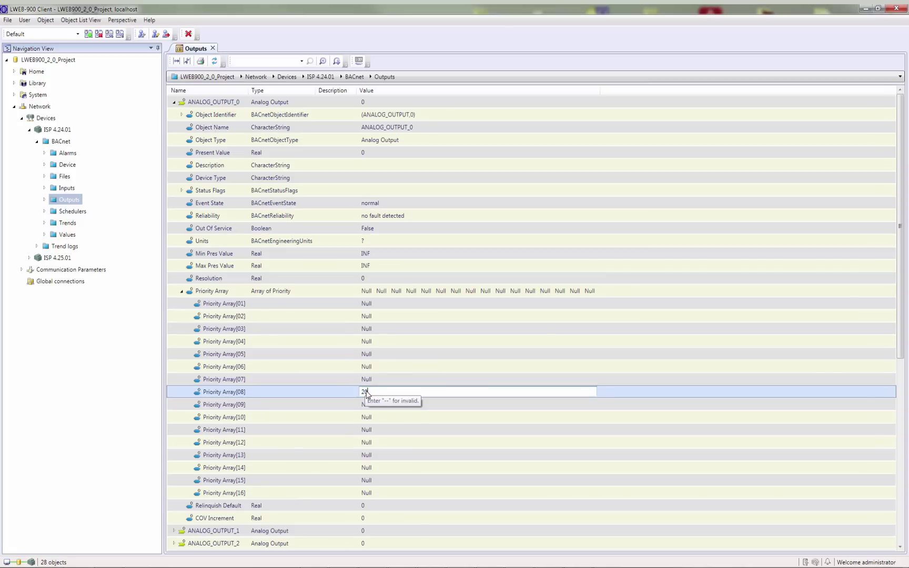
{"action": "key", "text": "Return"}
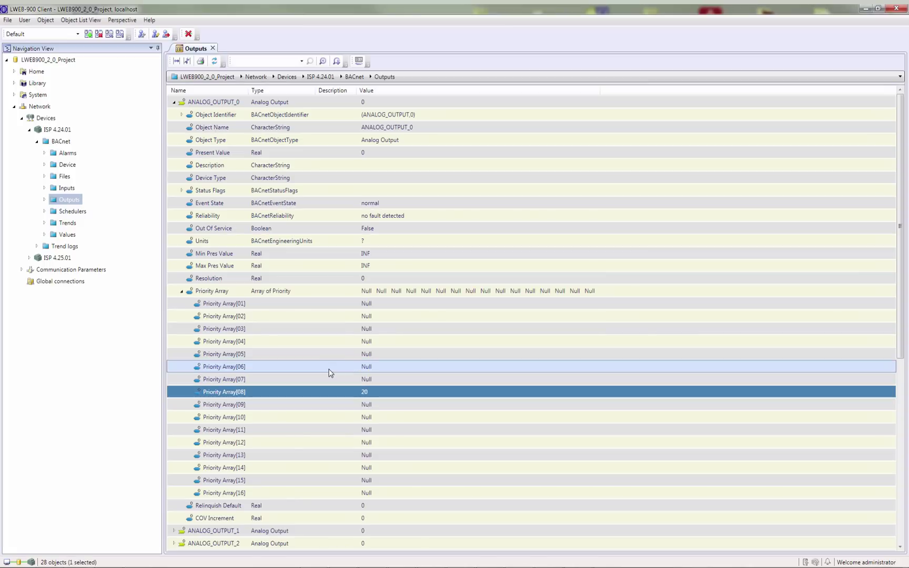
Relinquish Priority Array[08] back to Null by entering '--', then collapse the Priority Array
{"action": "left_click", "coordinate": [365, 393]}
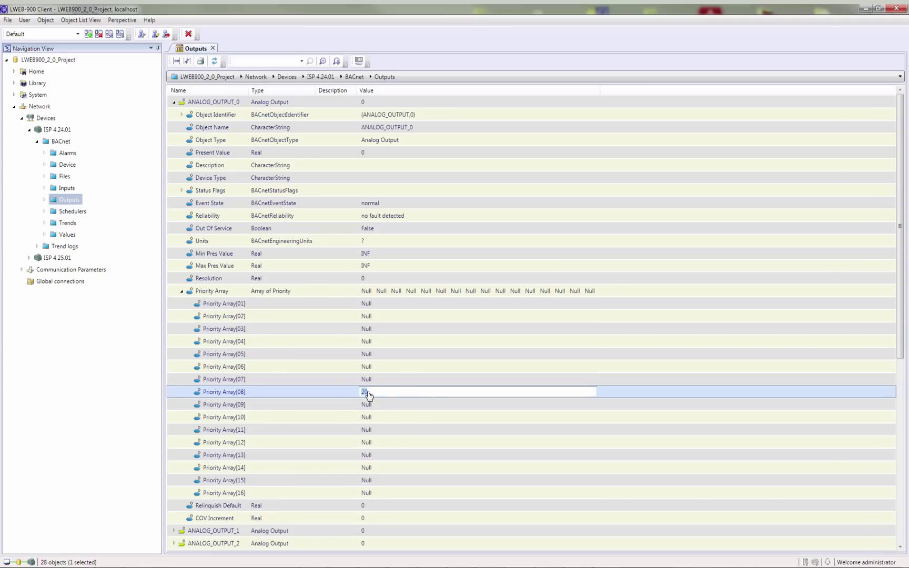
{"action": "type", "text": "--"}
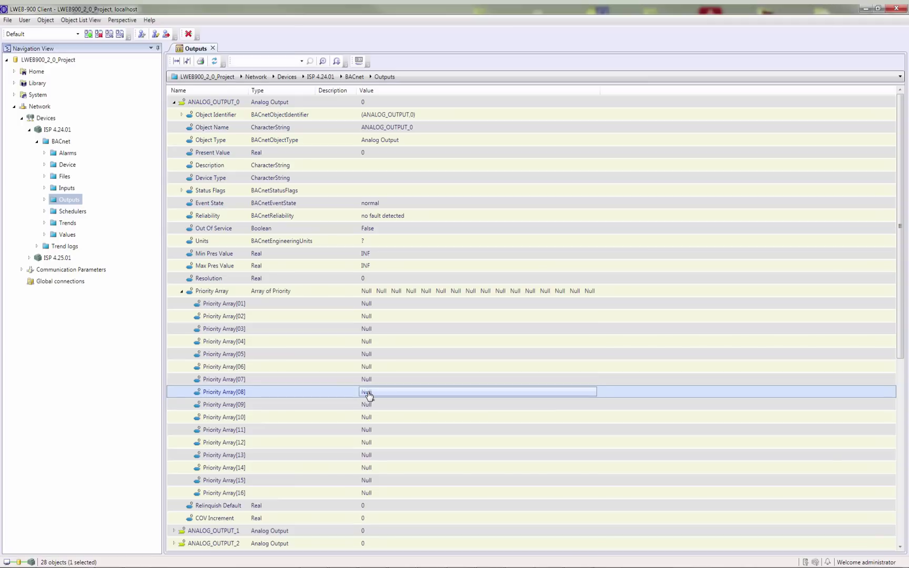
{"action": "key", "text": "Return"}
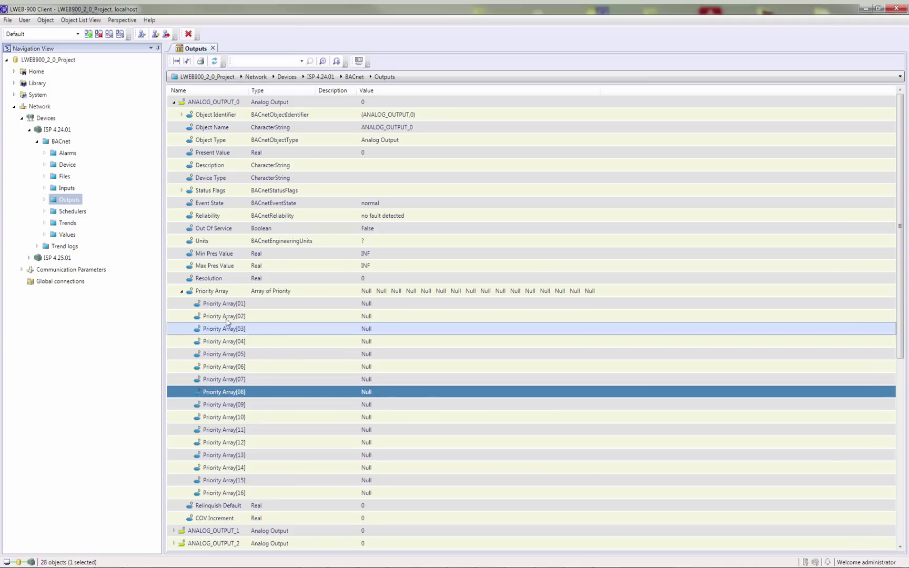
{"action": "left_click", "coordinate": [181, 292]}
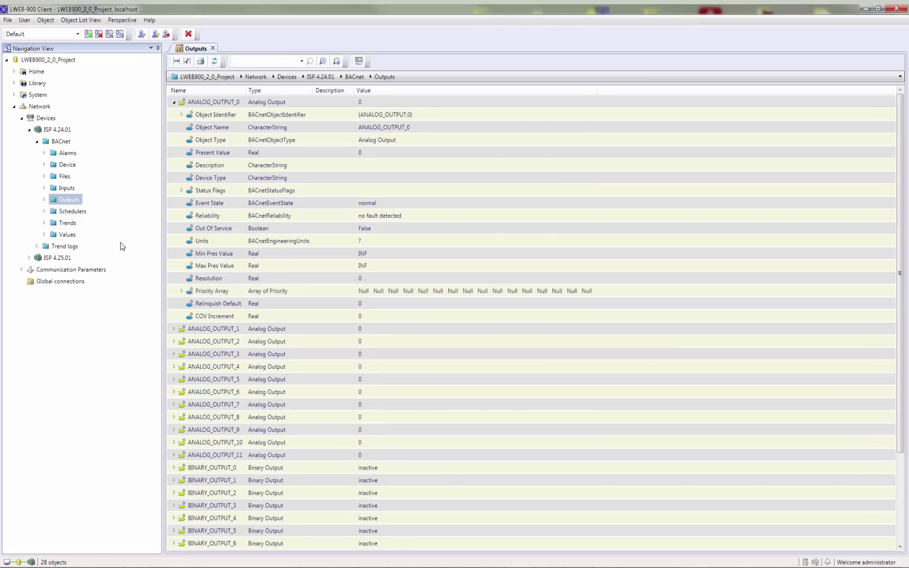
In Schedulers, expand Zeitschaltprogramm_K0104 down to Weekly Schedule[1]'s time entries
{"action": "left_click", "coordinate": [60, 212]}
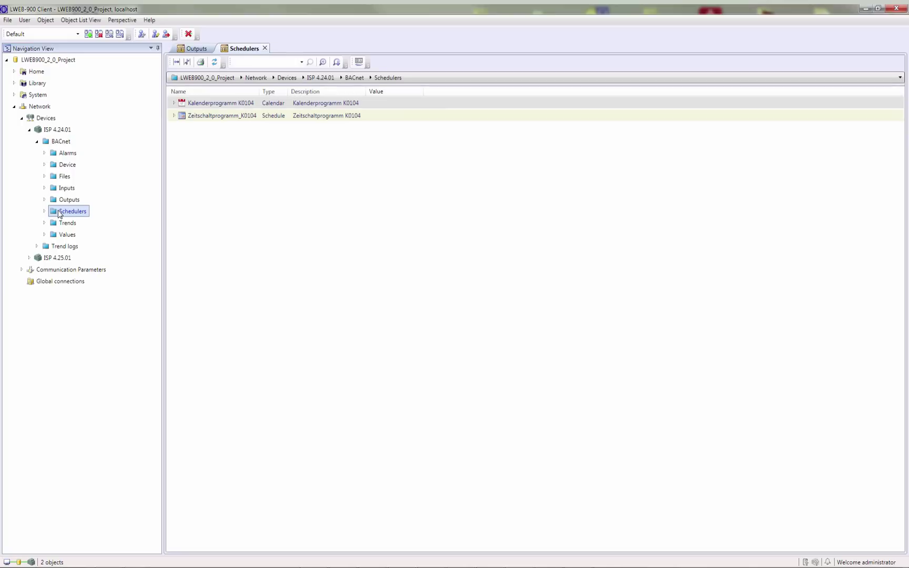
{"action": "left_click", "coordinate": [176, 116]}
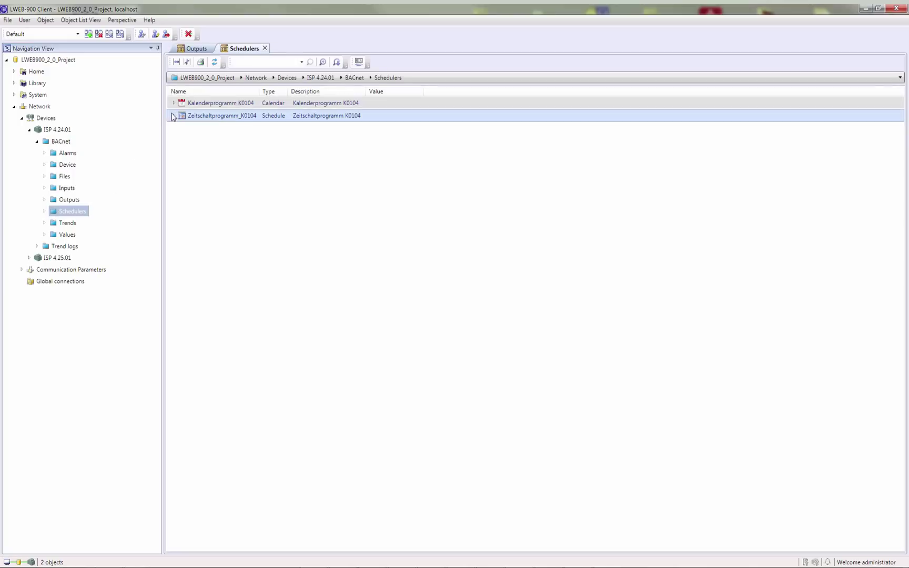
{"action": "left_click", "coordinate": [176, 116]}
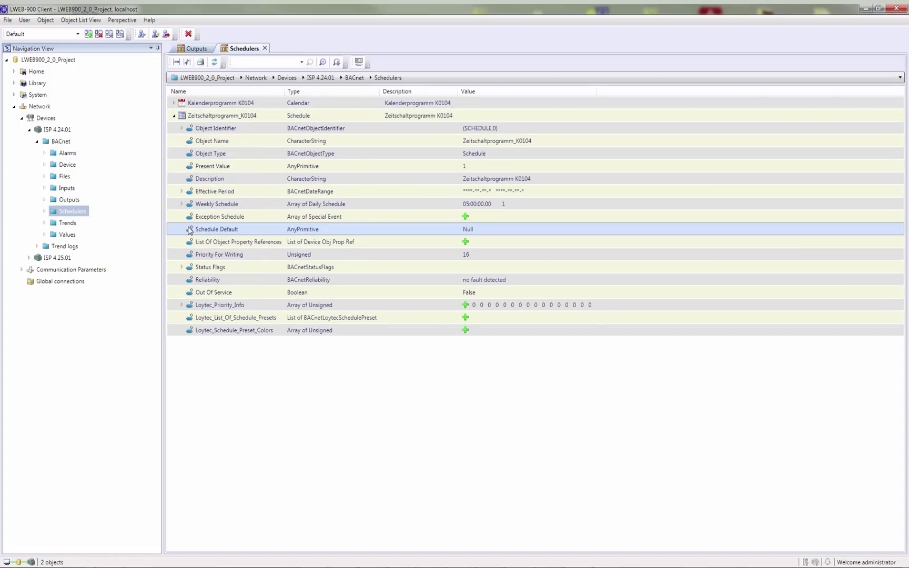
{"action": "left_click", "coordinate": [181, 204]}
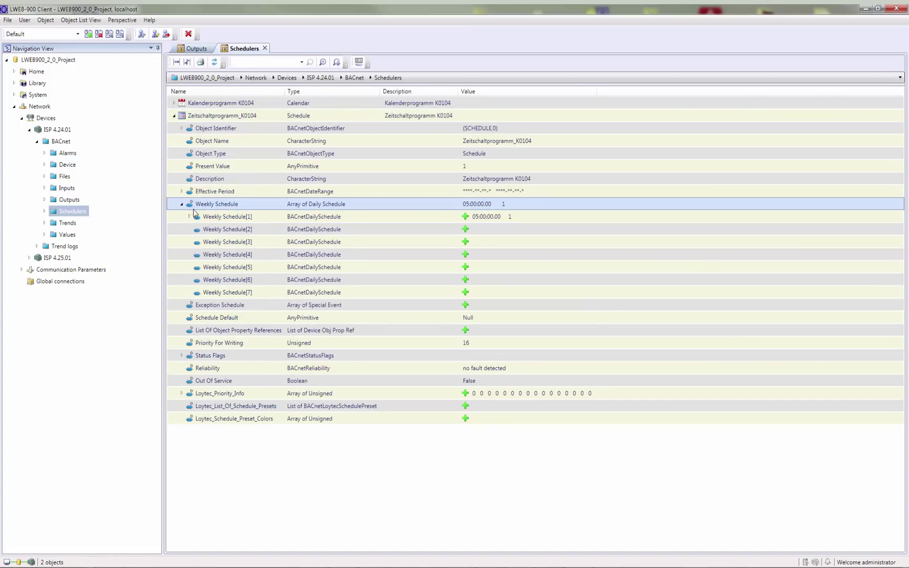
{"action": "left_click", "coordinate": [188, 216]}
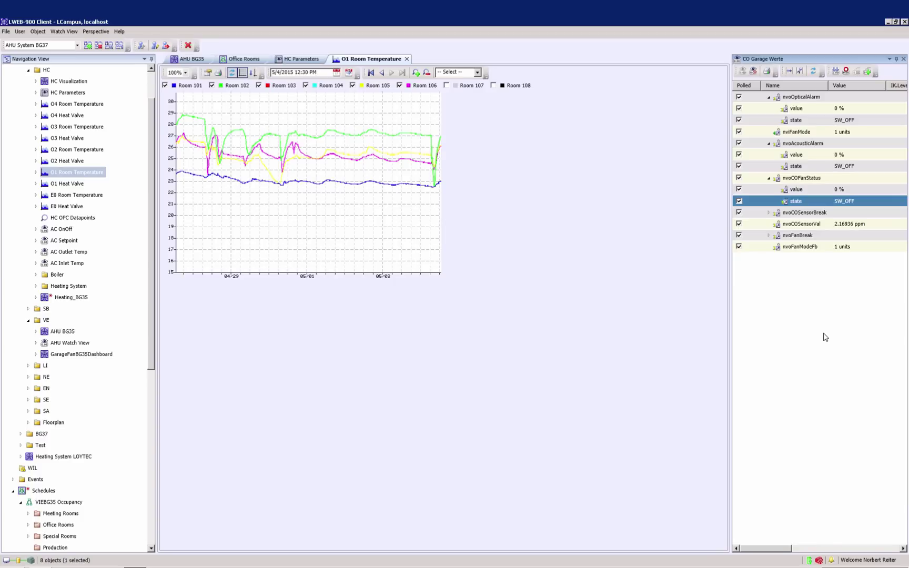
Preview and cancel printouts of the CO Garage Werte watch, O1 Room Temperature chart and AHU BG35 graphic
{"action": "left_click", "coordinate": [767, 73]}
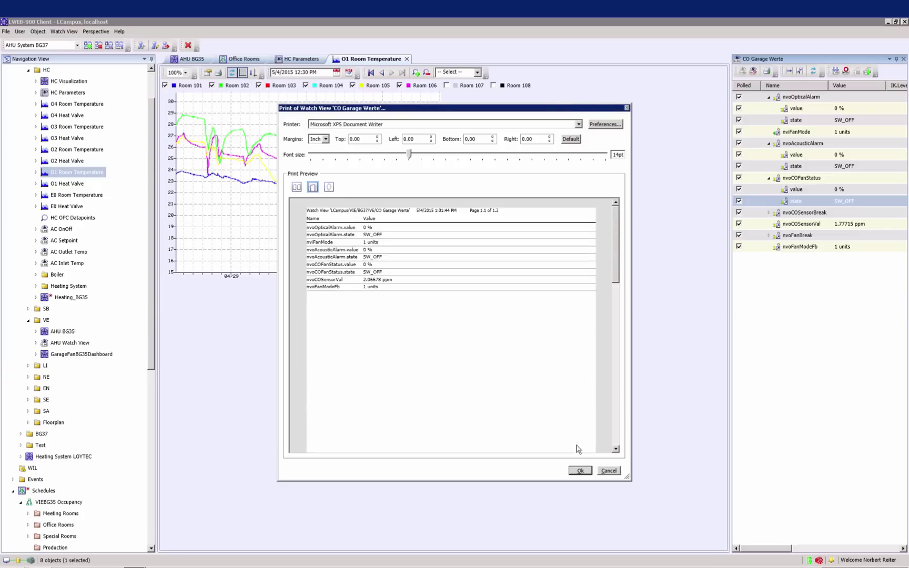
{"action": "left_click", "coordinate": [608, 471]}
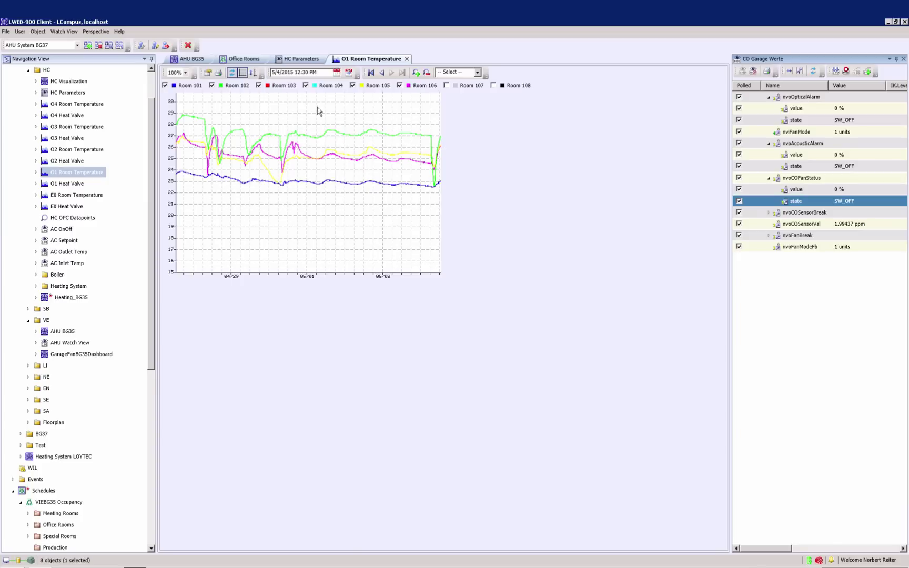
{"action": "left_click", "coordinate": [219, 74]}
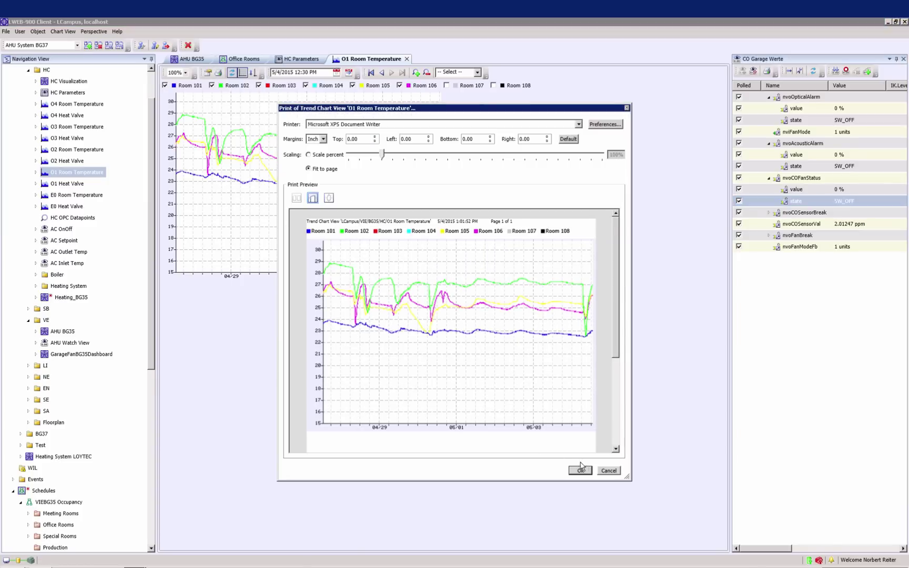
{"action": "left_click", "coordinate": [609, 470]}
{"action": "left_click", "coordinate": [185, 60]}
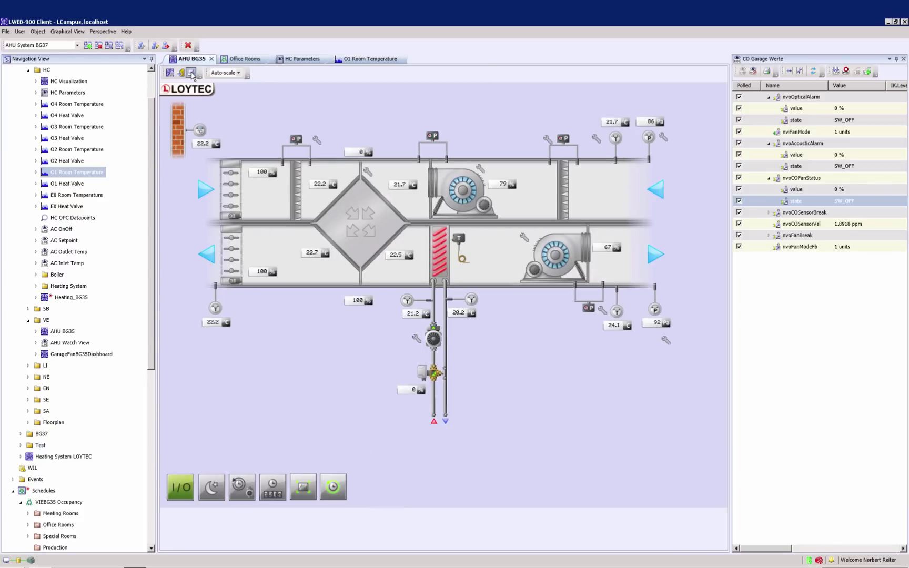
{"action": "left_click", "coordinate": [191, 74]}
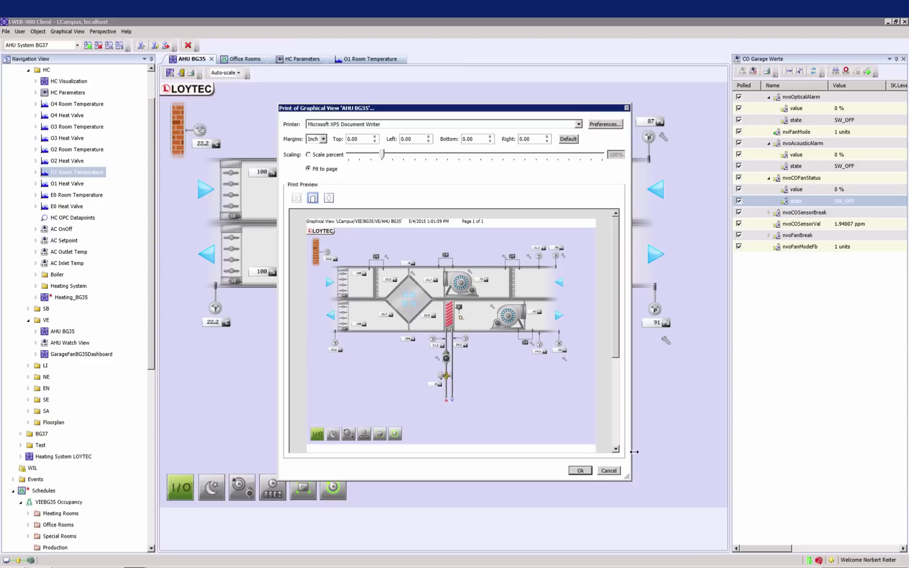
{"action": "left_click", "coordinate": [610, 471]}
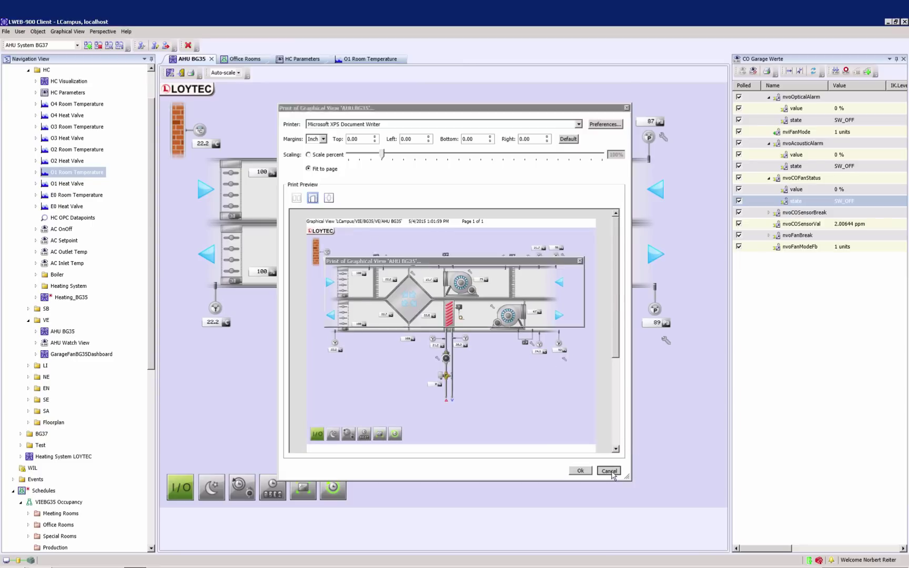
Preview and cancel the Office Rooms schedule printout, then open the HC Parameters print preview
{"action": "left_click", "coordinate": [246, 59]}
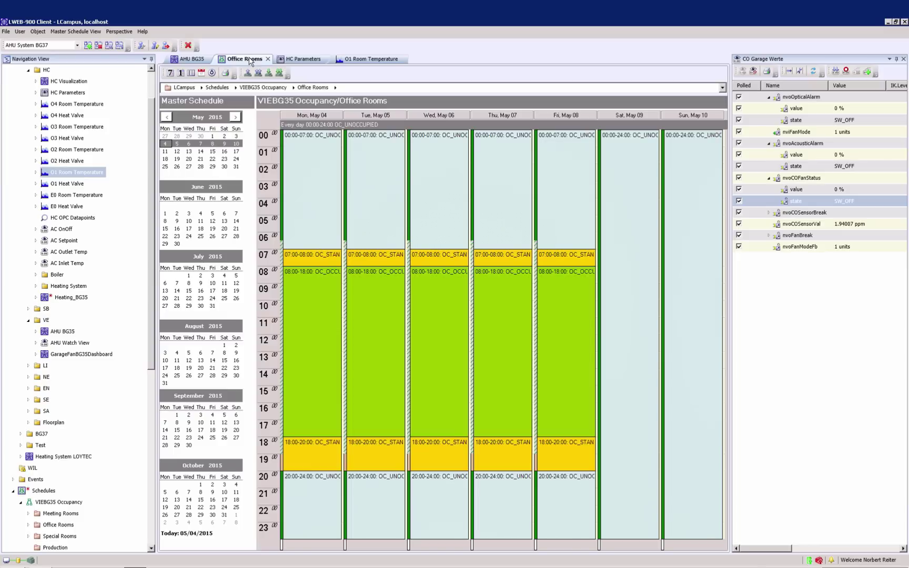
{"action": "left_click", "coordinate": [225, 74]}
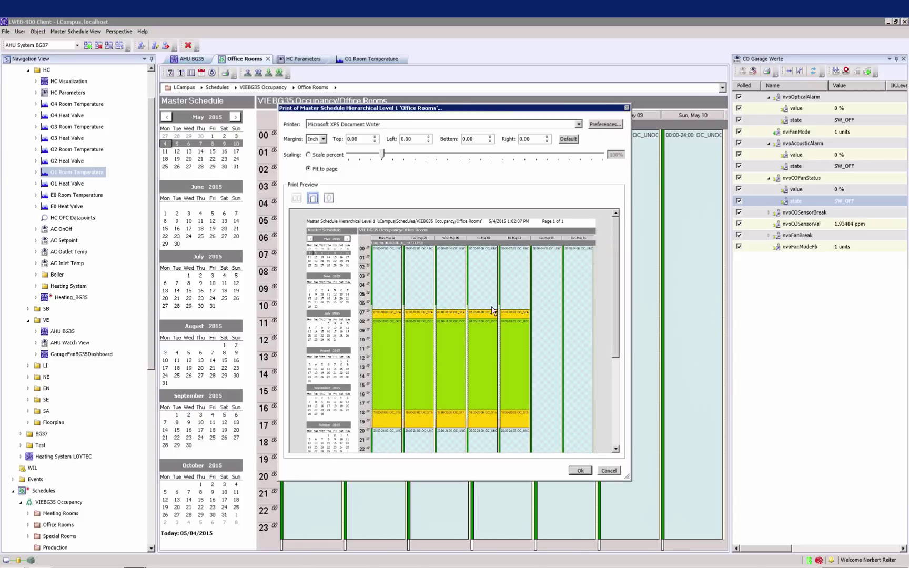
{"action": "left_click", "coordinate": [615, 470]}
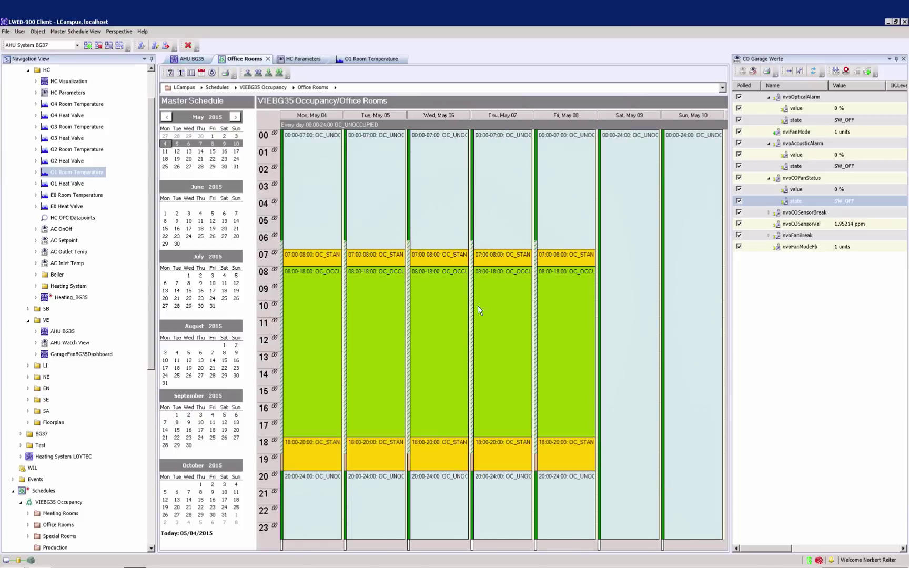
{"action": "left_click", "coordinate": [296, 60]}
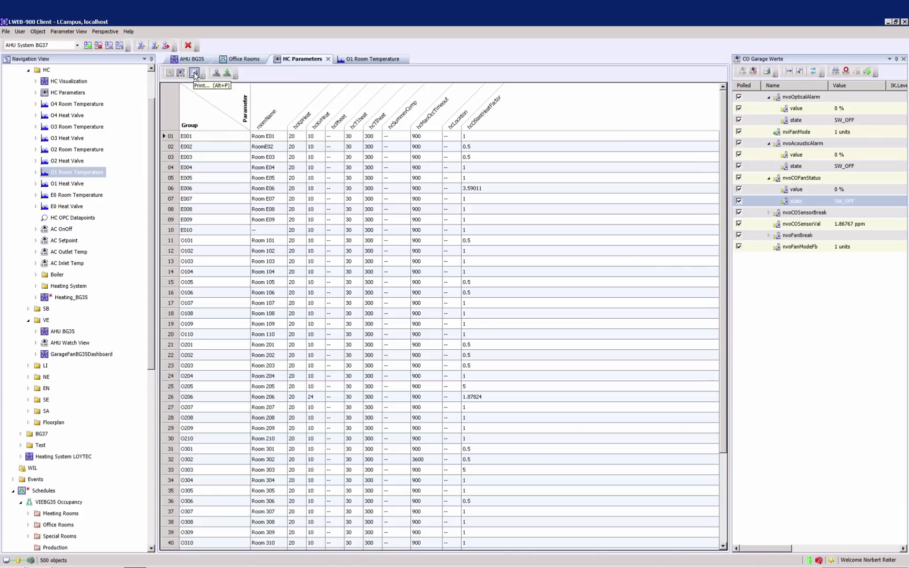
{"action": "left_click", "coordinate": [194, 73]}
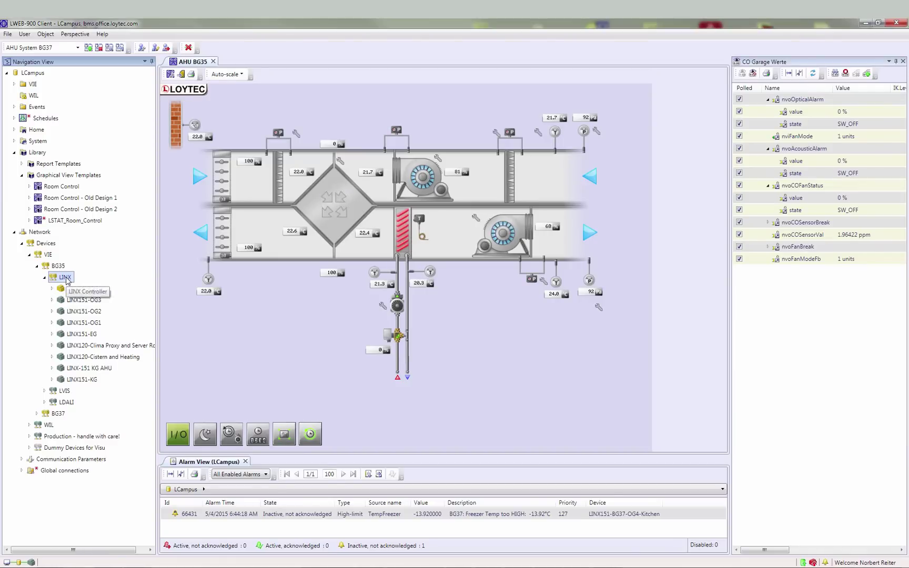
Assign identification keys to the LINX devices with start field Equipment and end field Component Idx
{"action": "right_click", "coordinate": [67, 280]}
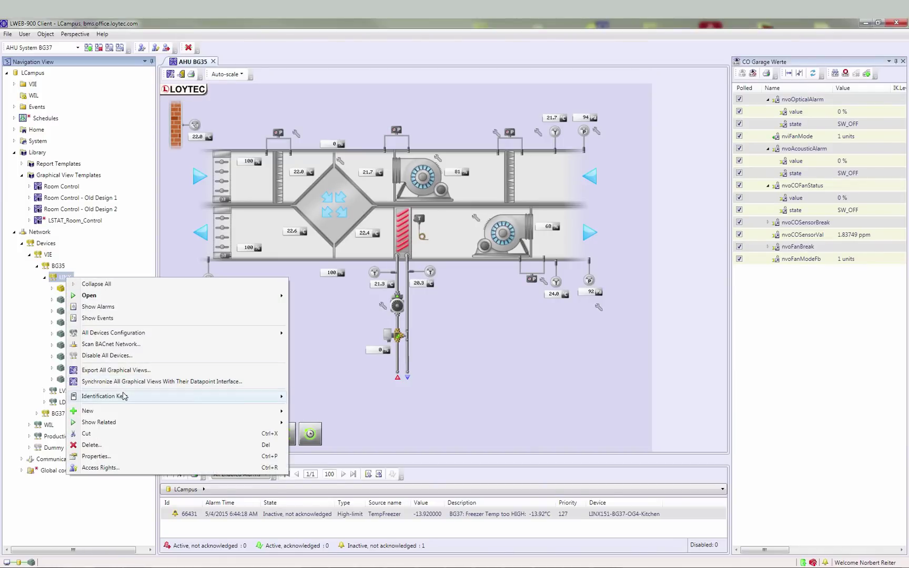
{"action": "mouse_move", "coordinate": [128, 397]}
{"action": "left_click", "coordinate": [311, 397]}
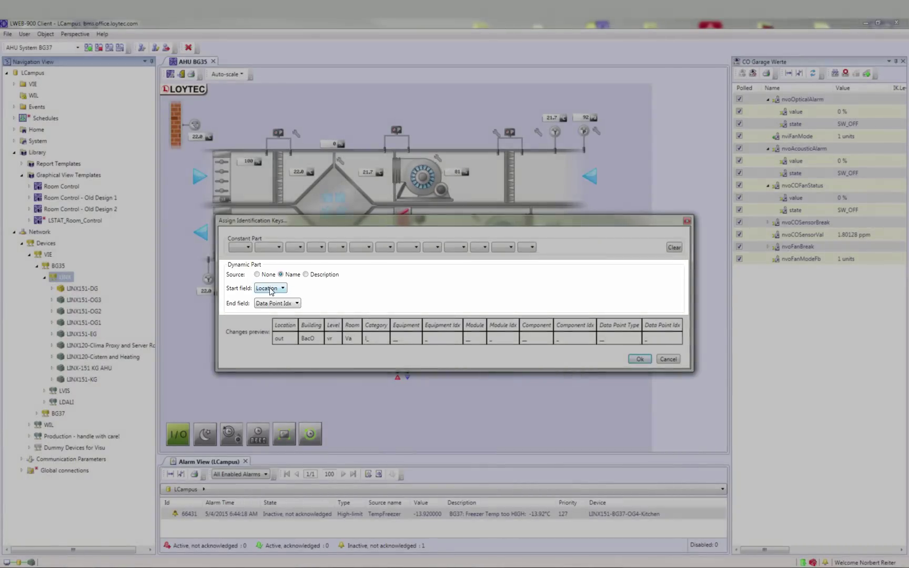
{"action": "left_click", "coordinate": [271, 289]}
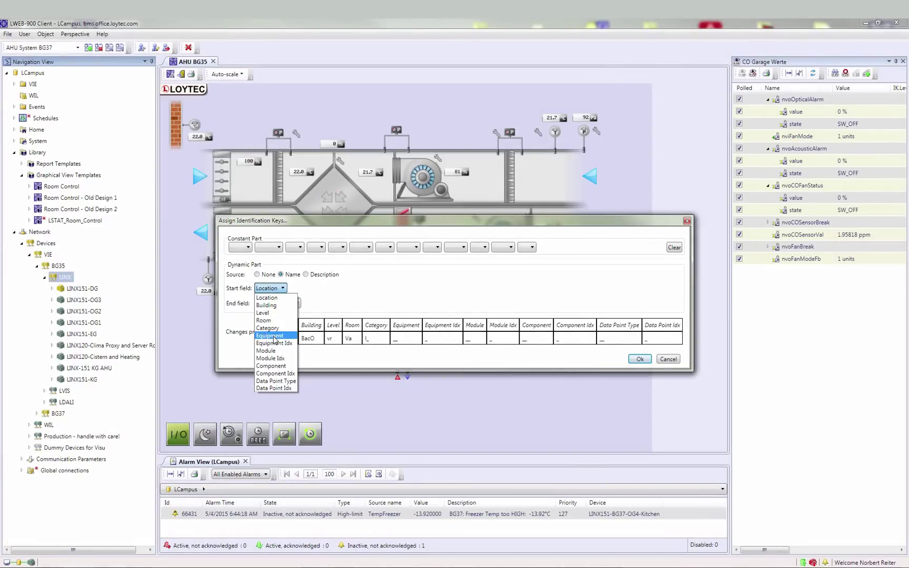
{"action": "left_click", "coordinate": [273, 337]}
{"action": "left_click", "coordinate": [274, 304]}
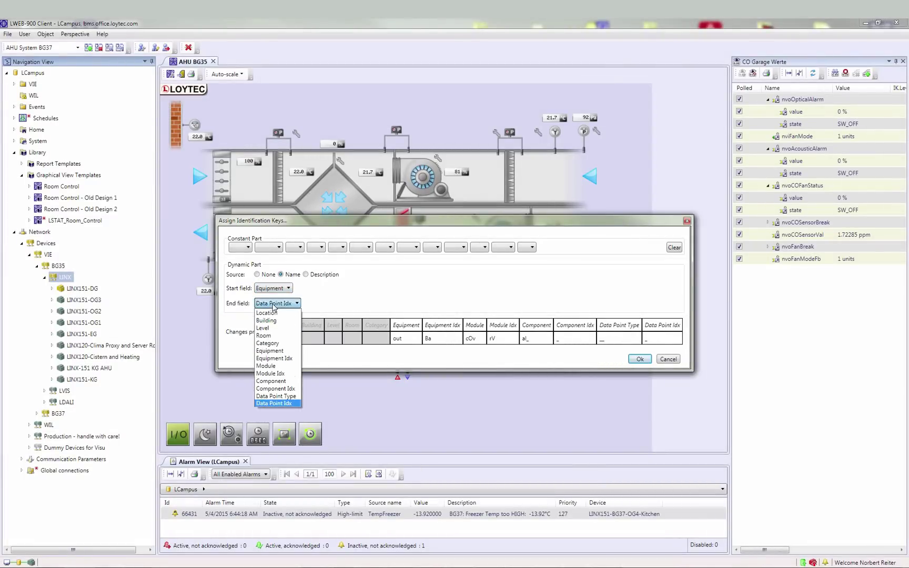
{"action": "left_click", "coordinate": [285, 389]}
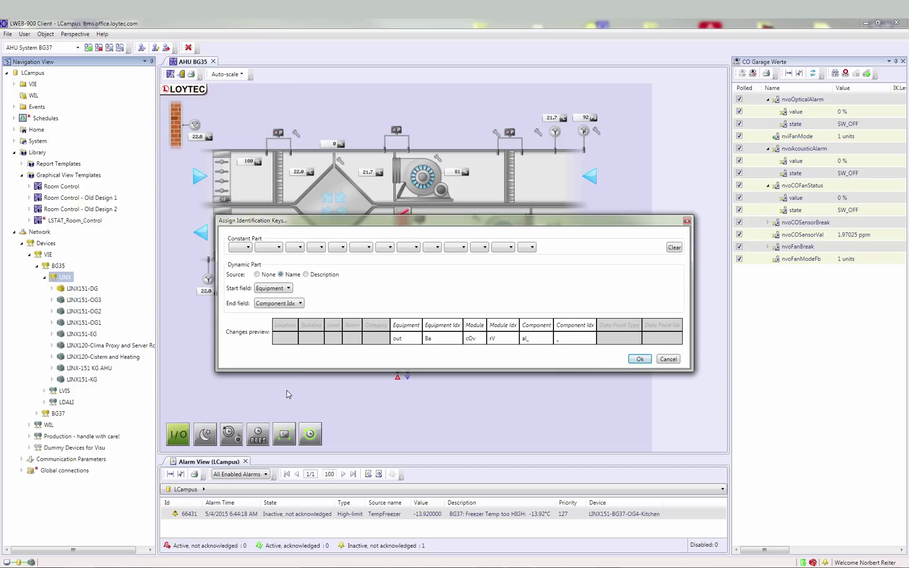
Set the constant key parts to VIE, BG35, O1, 01 and EN
{"action": "left_click", "coordinate": [245, 249]}
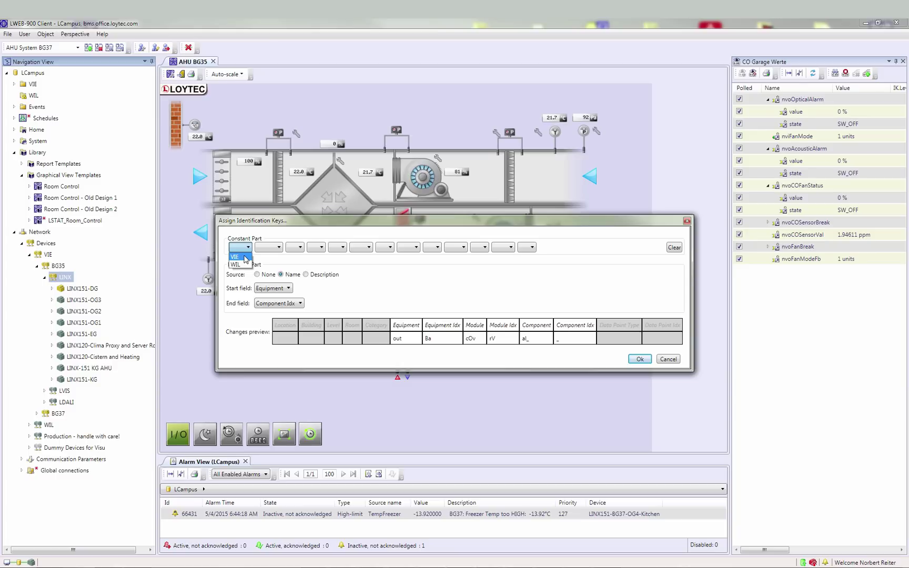
{"action": "left_click", "coordinate": [245, 258]}
{"action": "left_click", "coordinate": [278, 247]}
{"action": "left_click", "coordinate": [270, 257]}
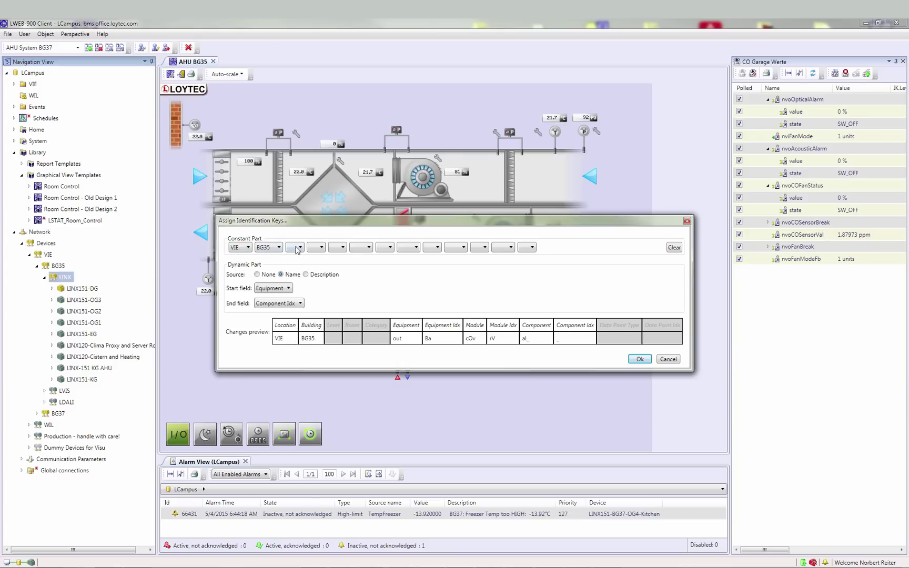
{"action": "left_click", "coordinate": [296, 248]}
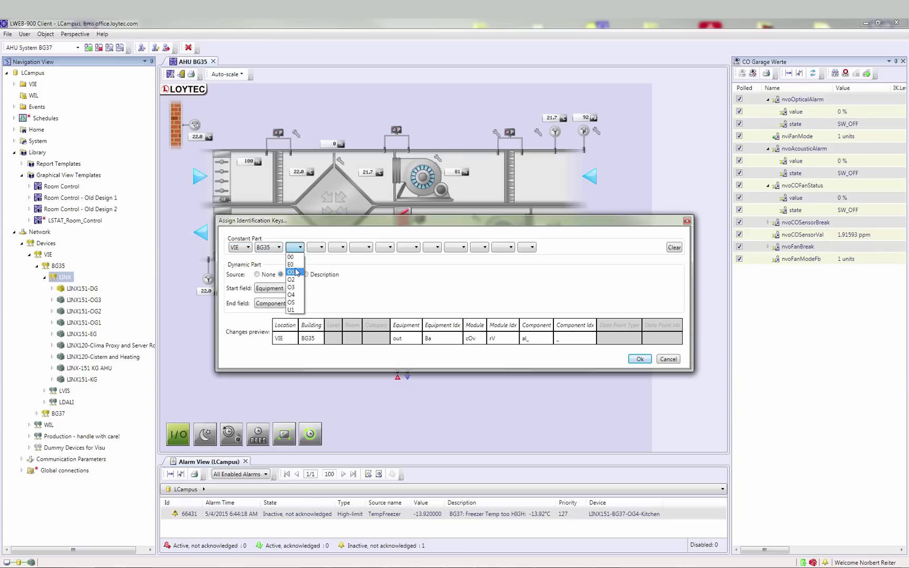
{"action": "left_click", "coordinate": [296, 271]}
{"action": "left_click", "coordinate": [317, 248]}
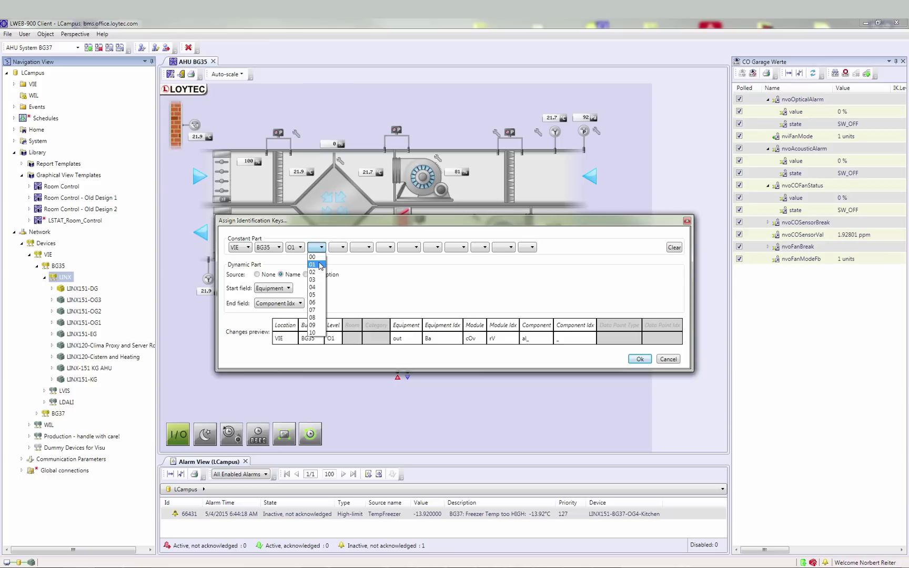
{"action": "left_click", "coordinate": [319, 265]}
{"action": "left_click", "coordinate": [344, 248]}
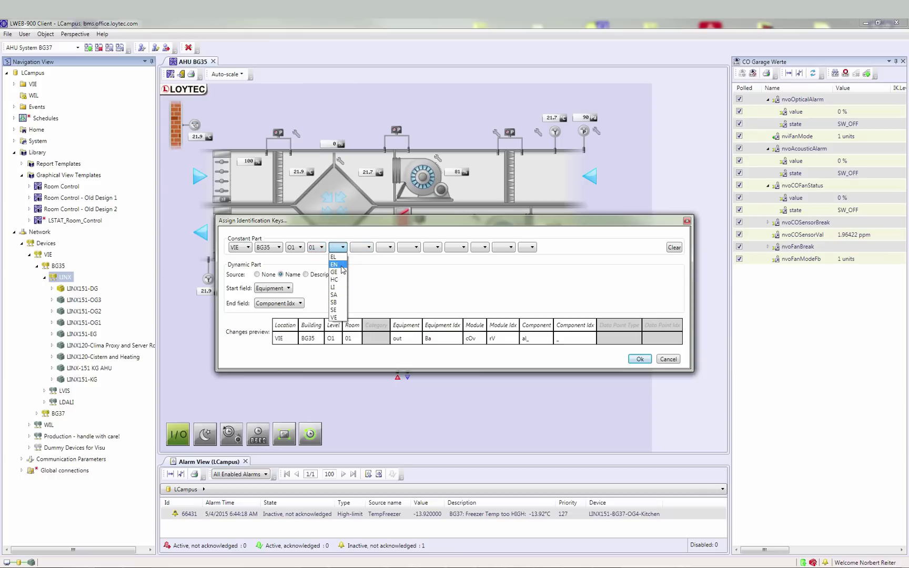
{"action": "left_click", "coordinate": [341, 265]}
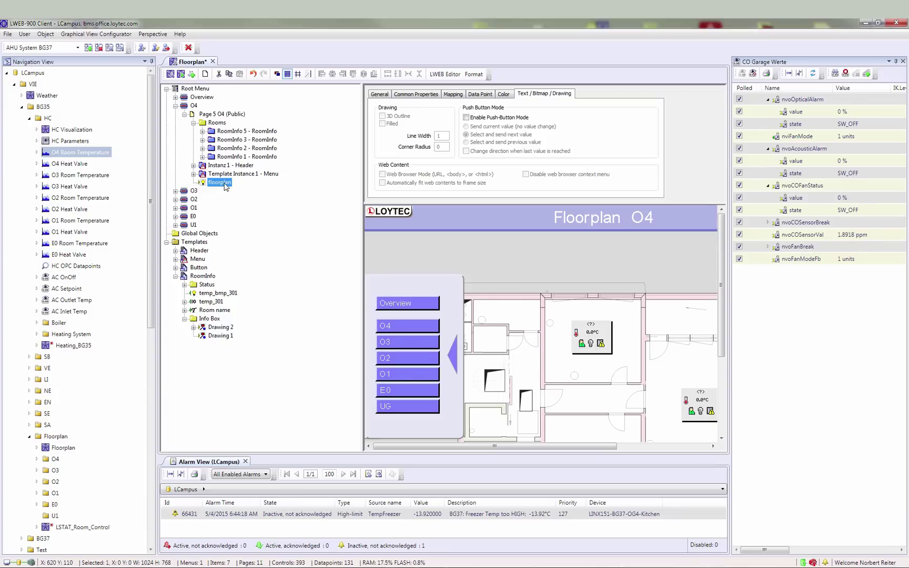
Give the floorplan element a Show page action linked to O4 Room Temperature and save the view
{"action": "right_click", "coordinate": [225, 185]}
{"action": "left_click", "coordinate": [203, 200]}
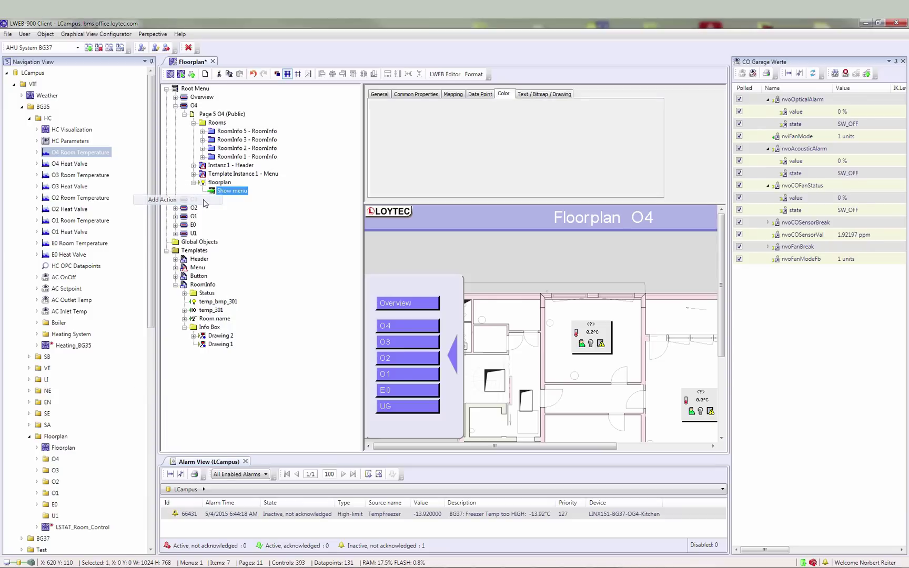
{"action": "left_click", "coordinate": [415, 120]}
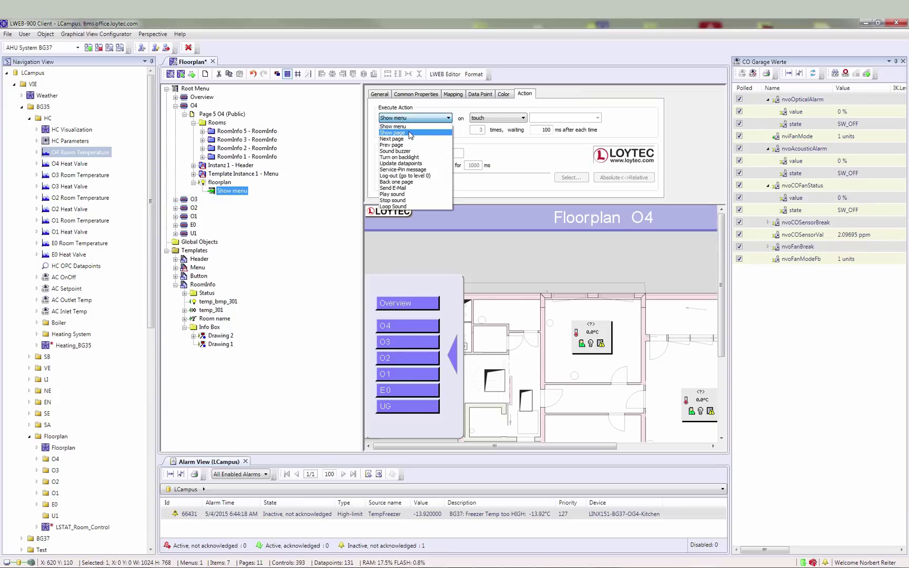
{"action": "left_click", "coordinate": [410, 136]}
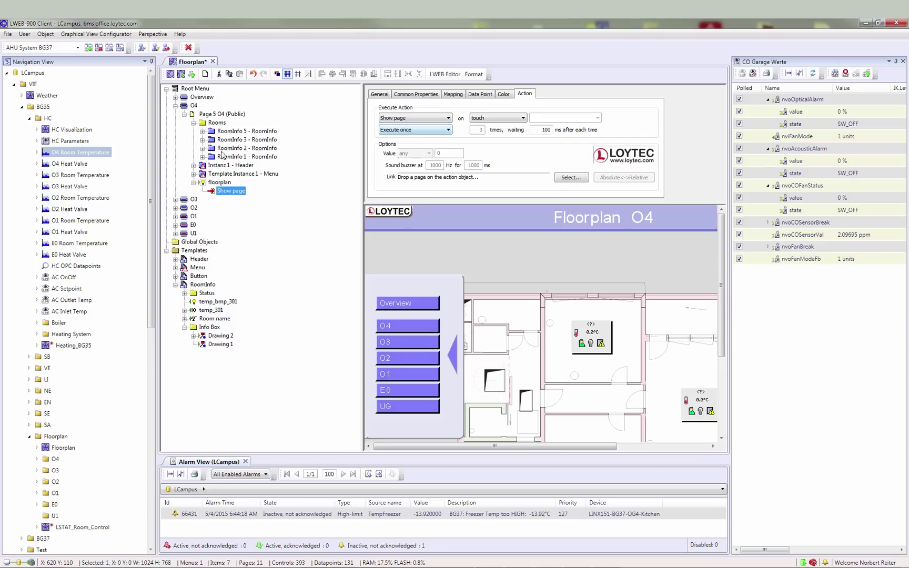
{"action": "left_click", "coordinate": [100, 153]}
{"action": "left_click_drag", "start_coordinate": [100, 153], "coordinate": [226, 196]}
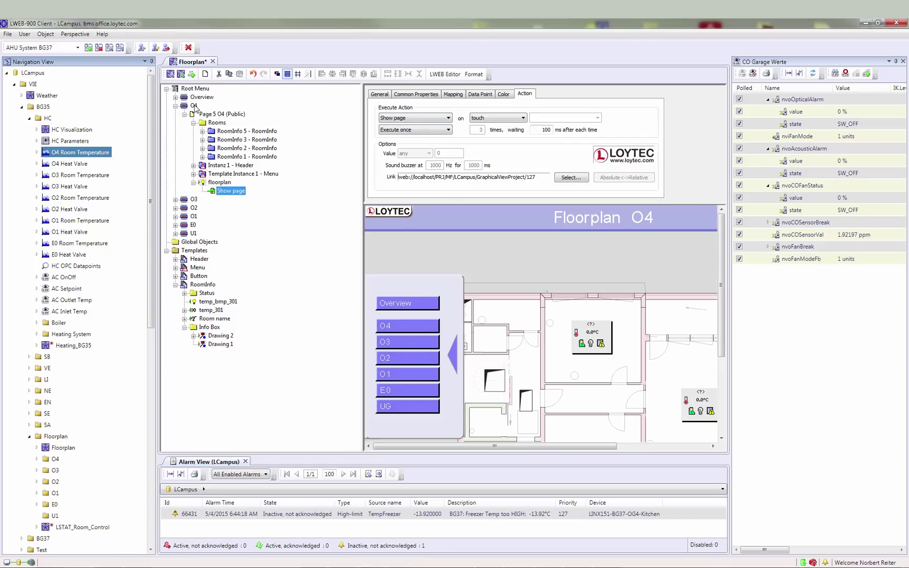
{"action": "left_click", "coordinate": [171, 74]}
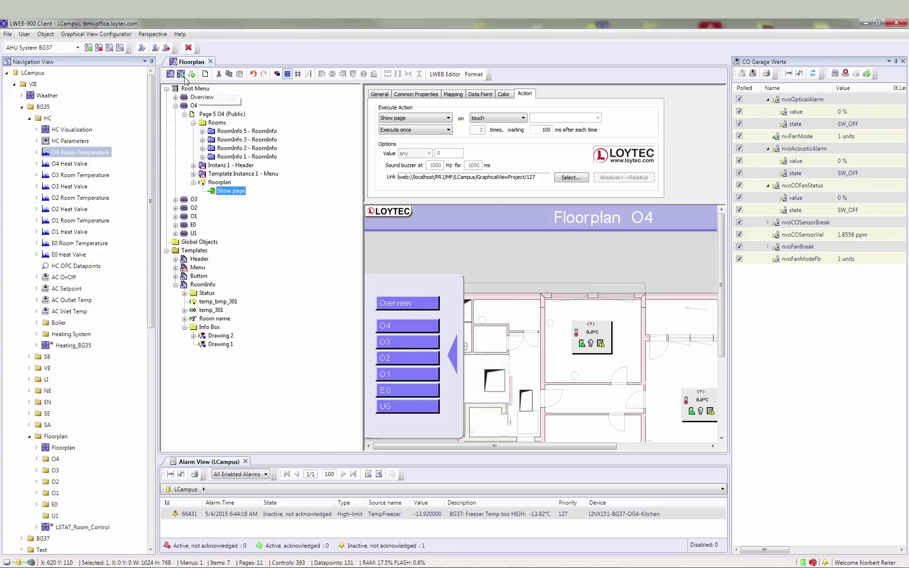
Run the graphical view and click through floor O4 to the O4 Room Temperature trend chart
{"action": "left_click", "coordinate": [180, 74]}
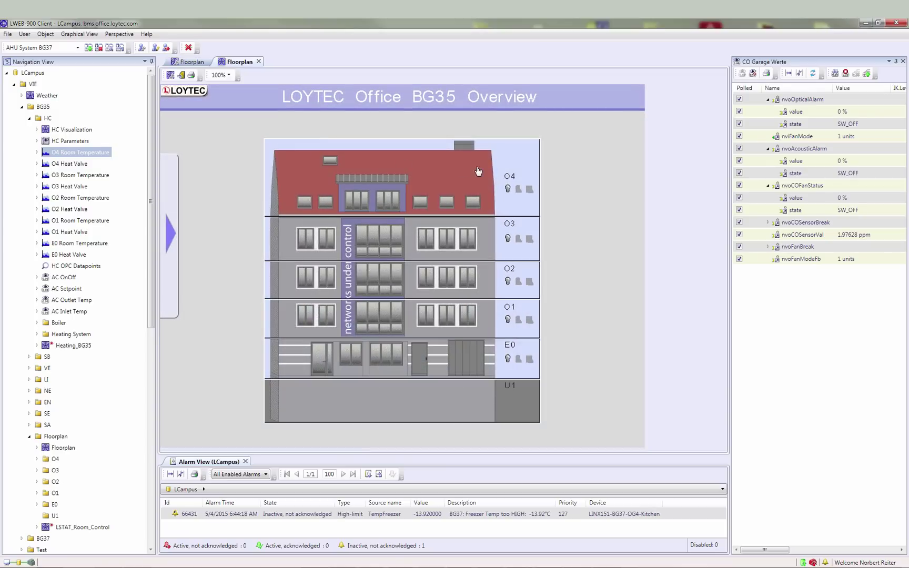
{"action": "left_click", "coordinate": [505, 202]}
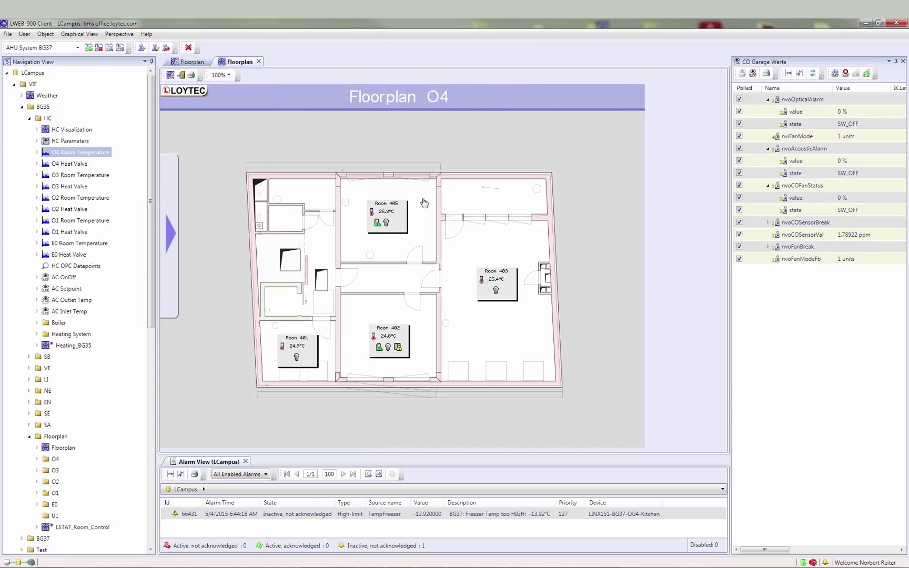
{"action": "left_click", "coordinate": [424, 202]}
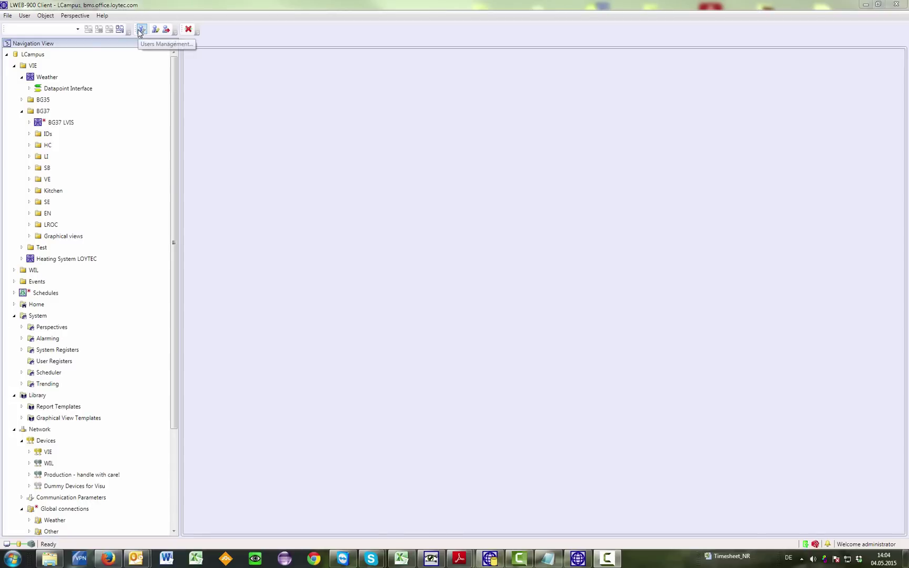
Save user 'default' with Read access, kiosk-mode switching allowed, and marked as the default user
{"action": "left_click", "coordinate": [141, 29]}
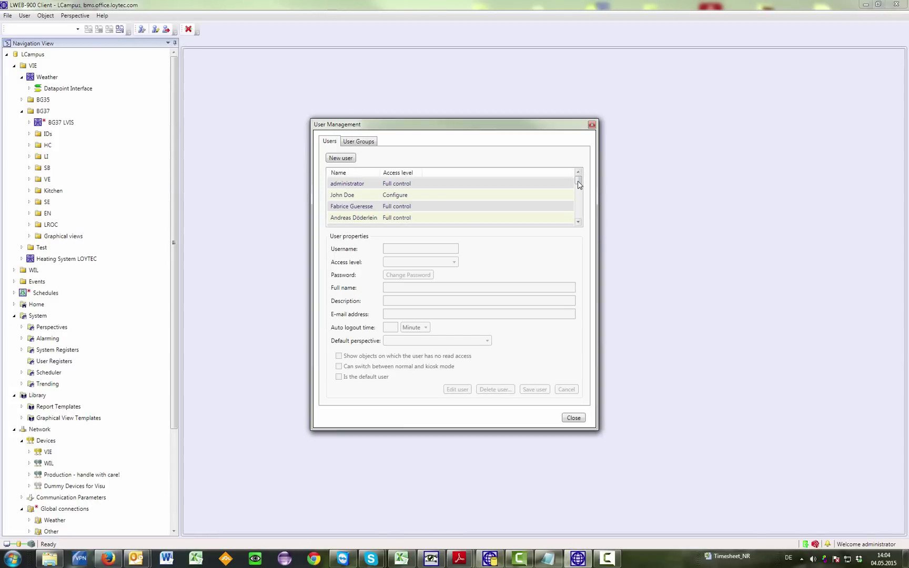
{"action": "left_click_drag", "start_coordinate": [579, 184], "coordinate": [580, 208]}
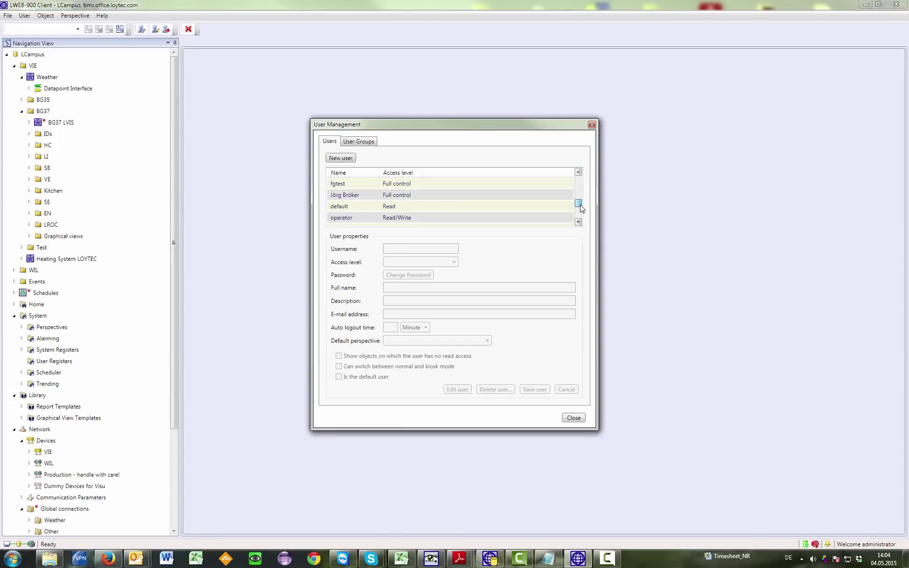
{"action": "left_click", "coordinate": [371, 207]}
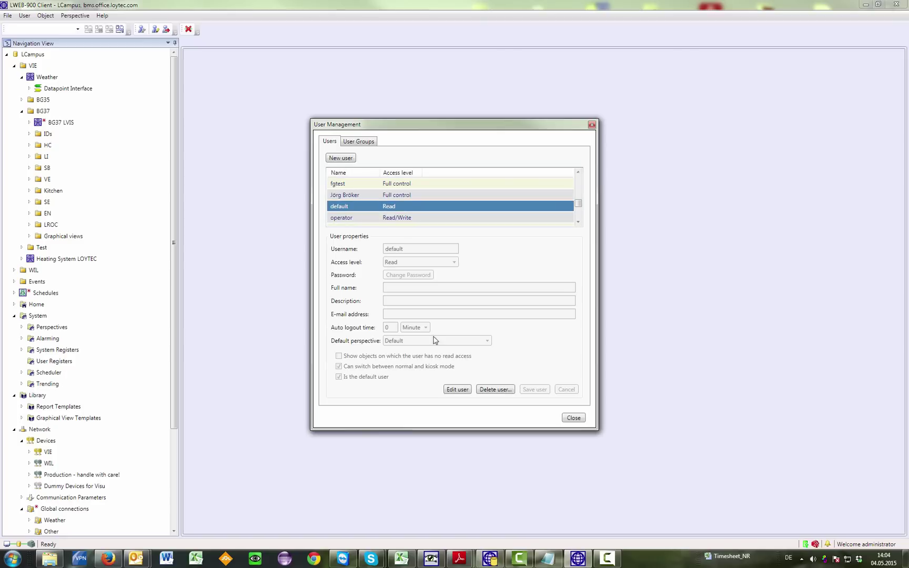
{"action": "left_click", "coordinate": [457, 390]}
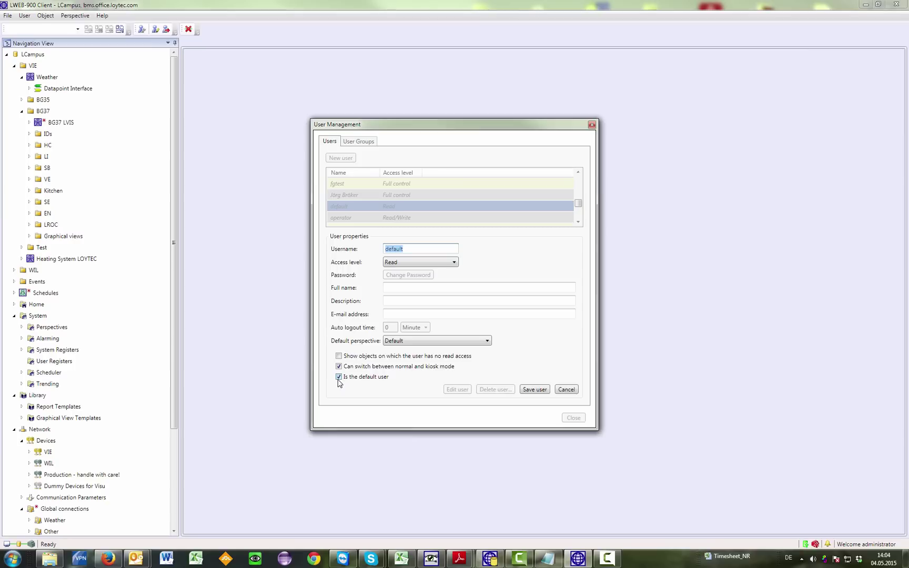
{"action": "left_click", "coordinate": [536, 389]}
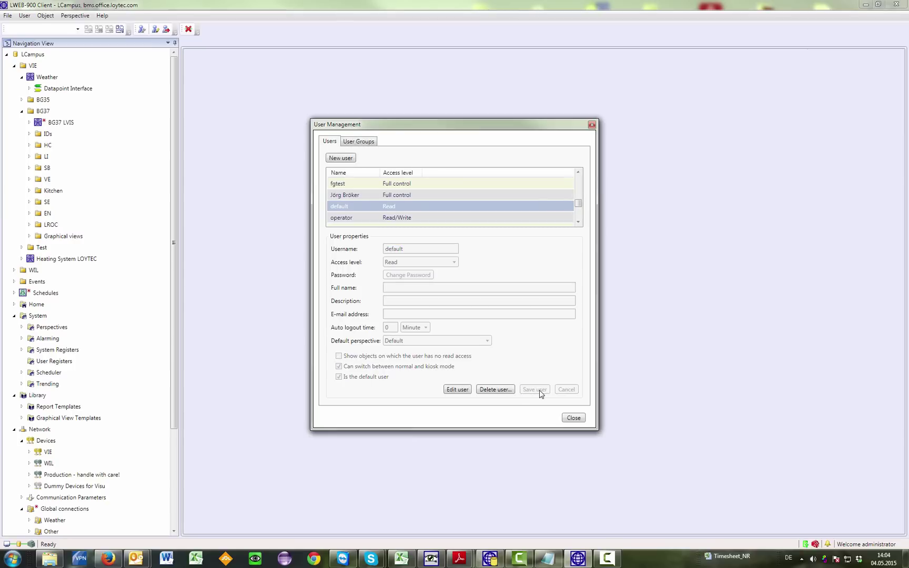
Close User Management and switch the client to full-screen kiosk mode showing the AHU BG35 graphic
{"action": "left_click", "coordinate": [573, 418]}
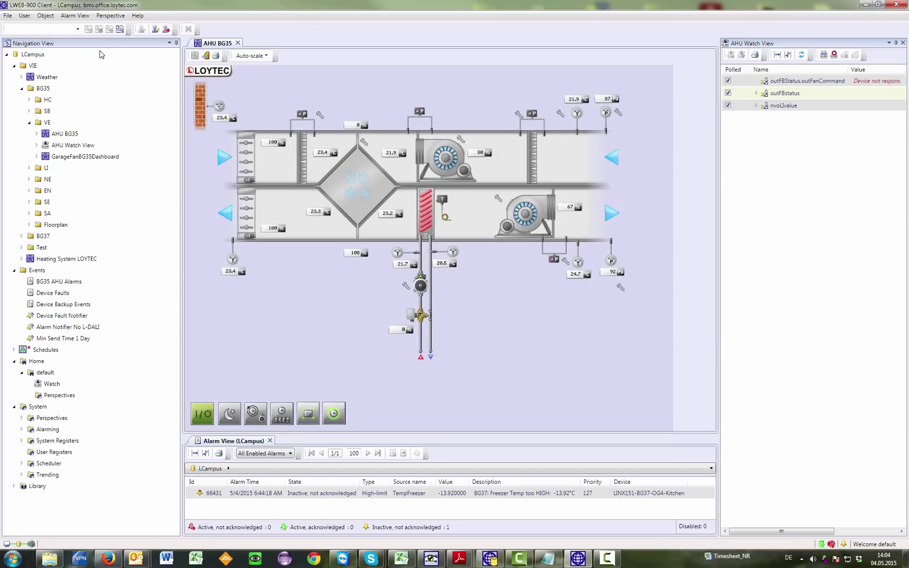
{"action": "left_click", "coordinate": [7, 16]}
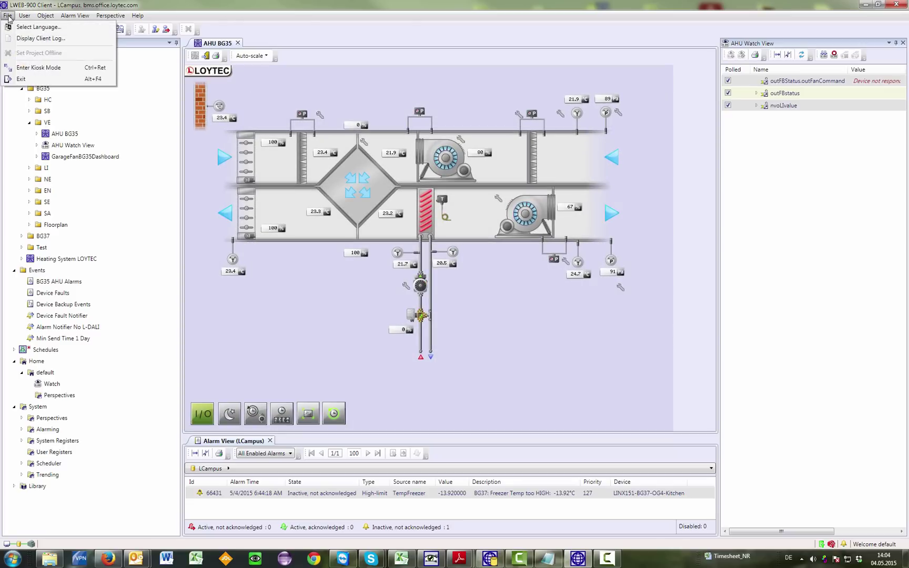
{"action": "left_click", "coordinate": [33, 68]}
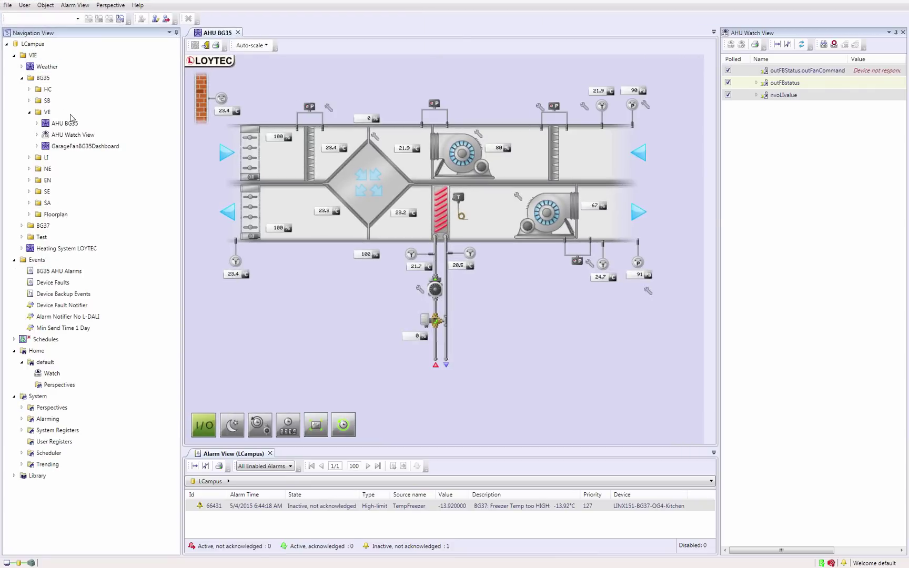
From the Alarm View tab's context menu, choose Hide Toolbar, then Hide Bread Crumbs Navigation
{"action": "right_click", "coordinate": [208, 455]}
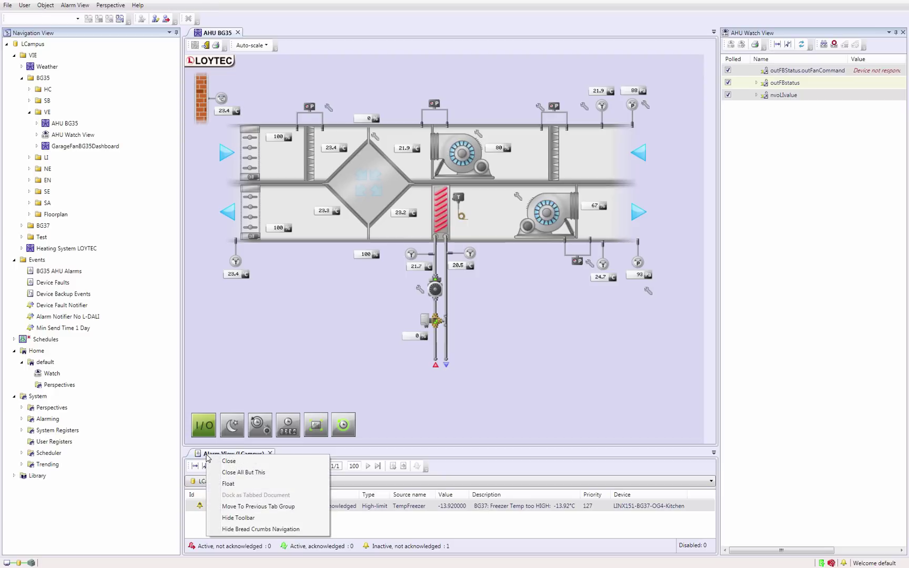
{"action": "left_click", "coordinate": [245, 519]}
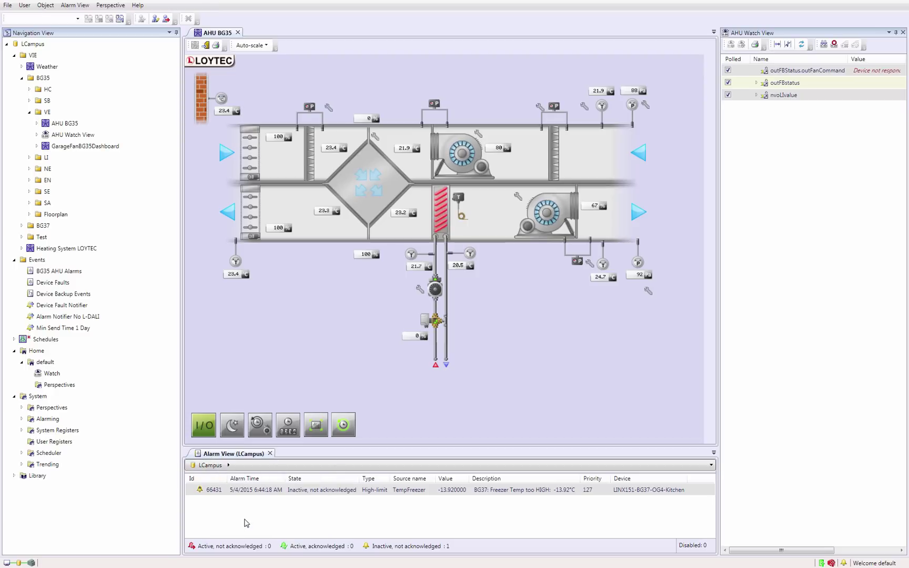
{"action": "right_click", "coordinate": [234, 456]}
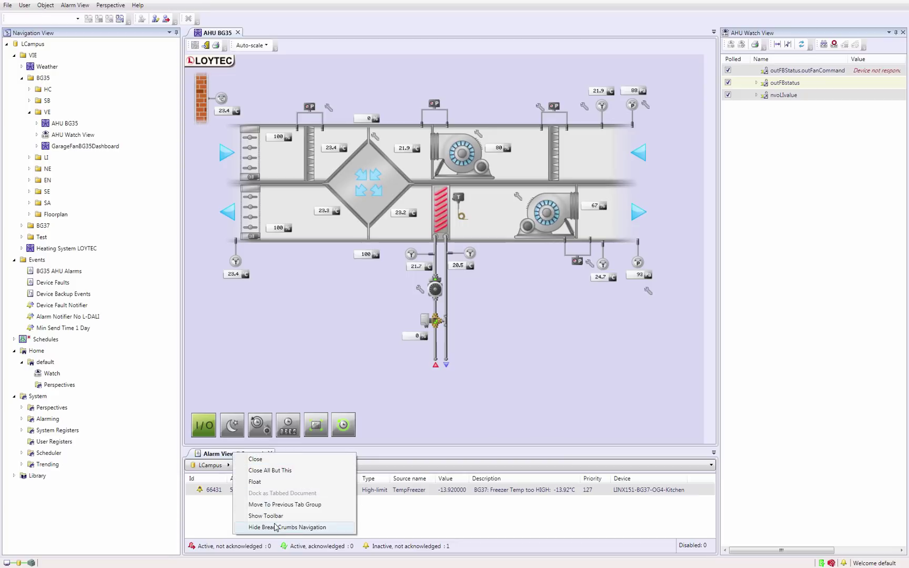
{"action": "left_click", "coordinate": [276, 527]}
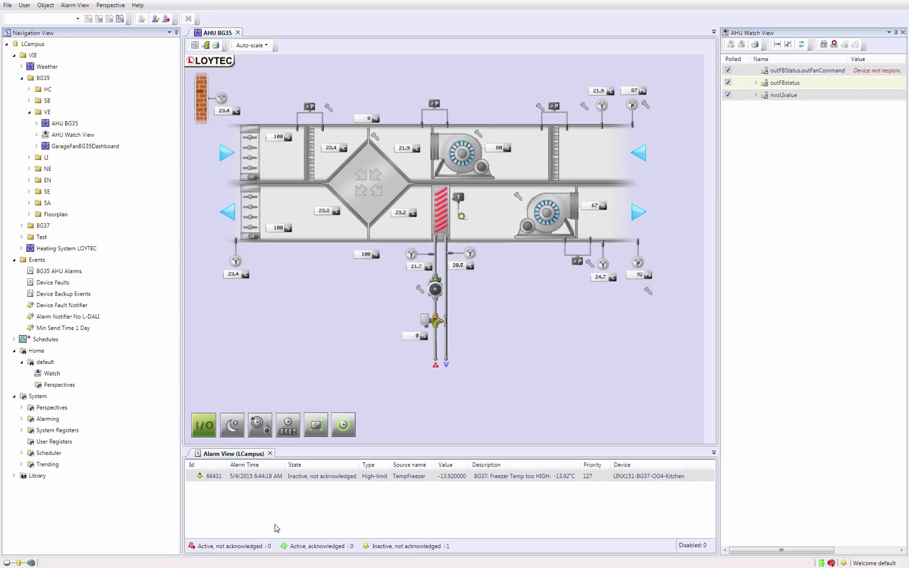